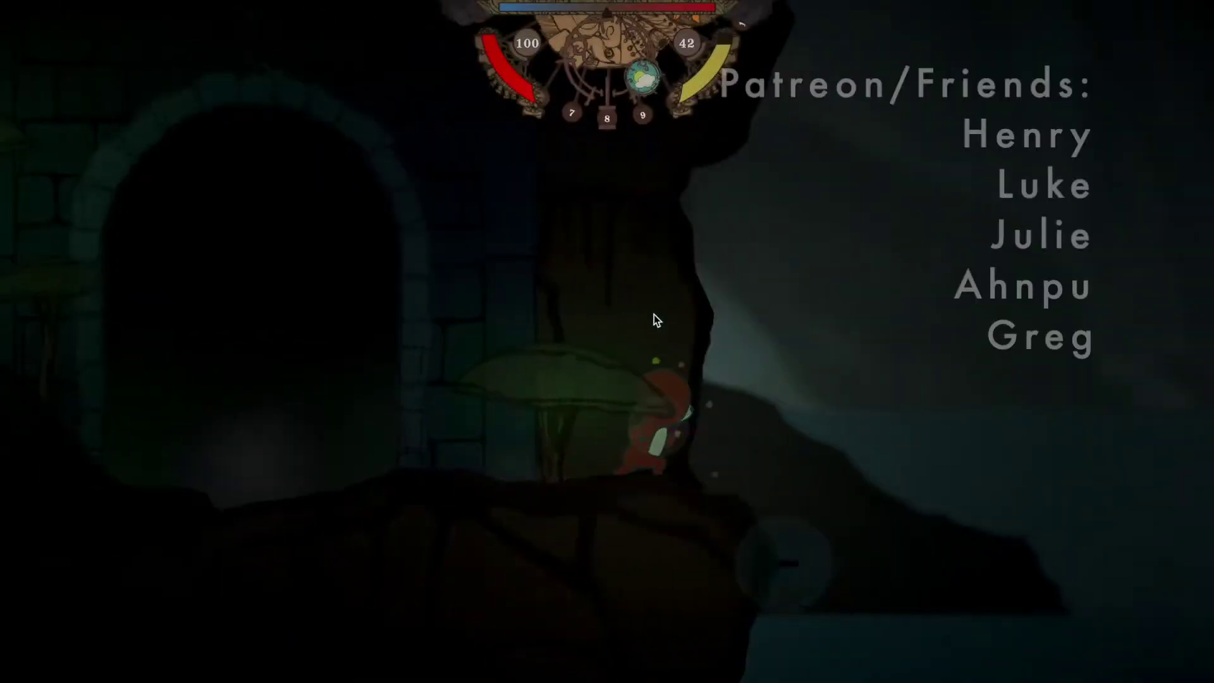
# Step: Walk the bear right out of the cave and onto the giant hand
pyautogui.press('d')
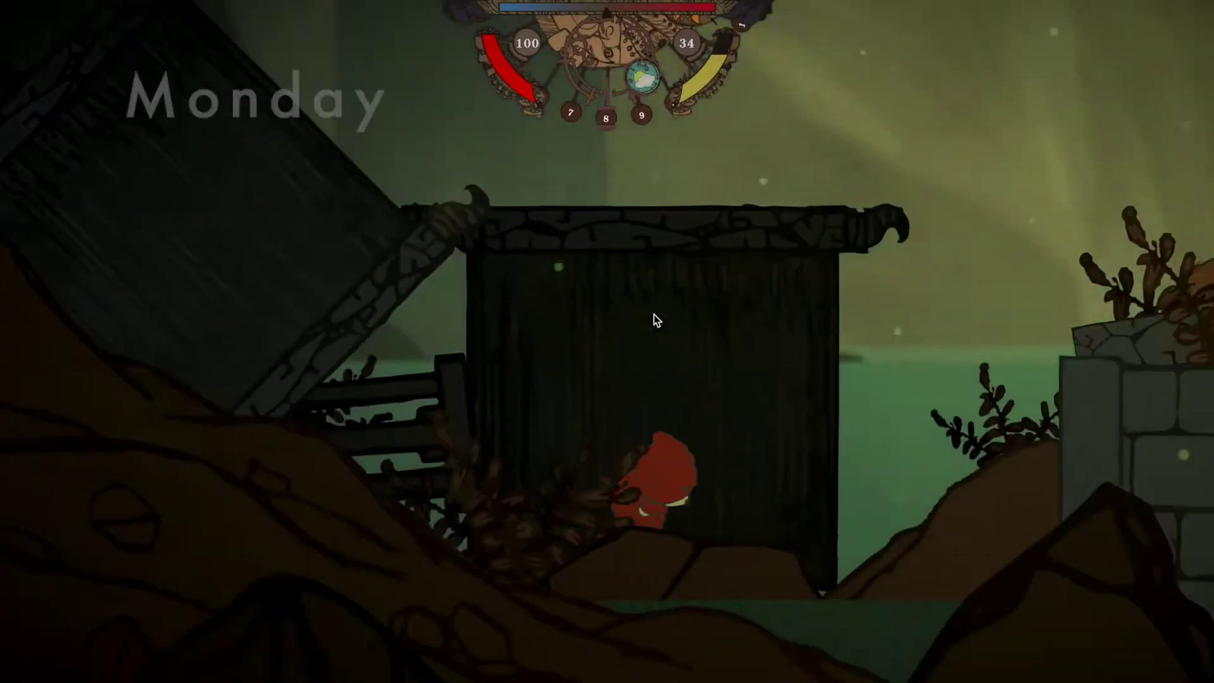
pyautogui.press('d')
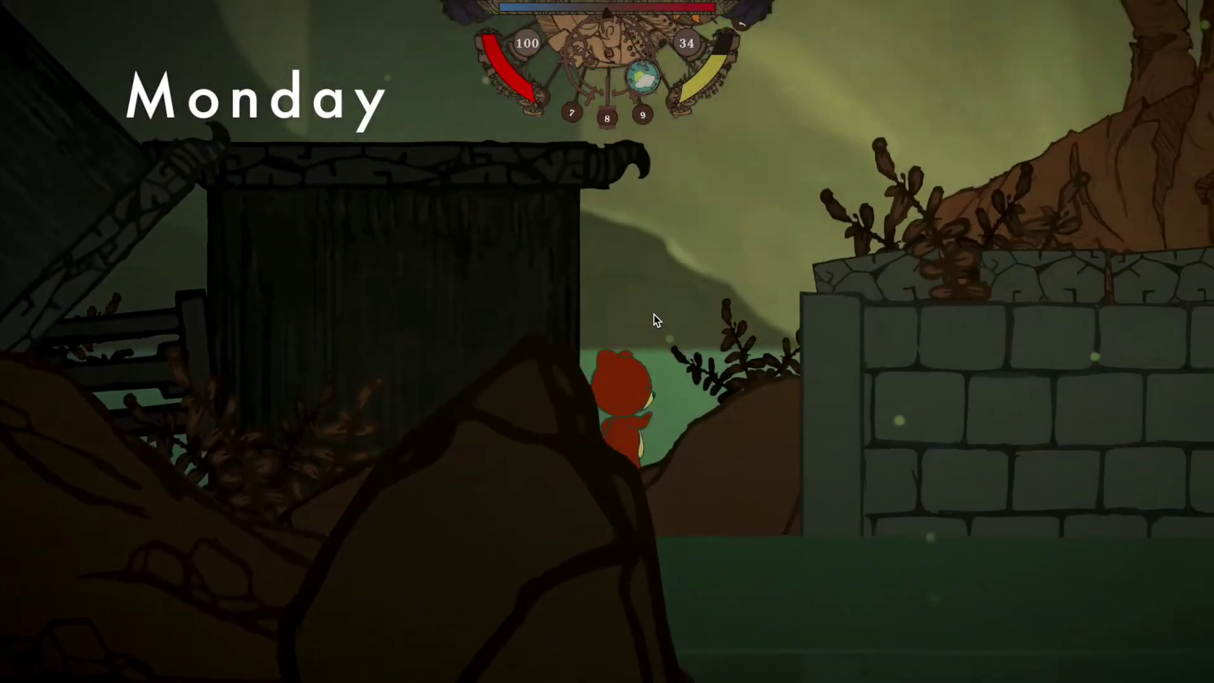
pyautogui.press('d')
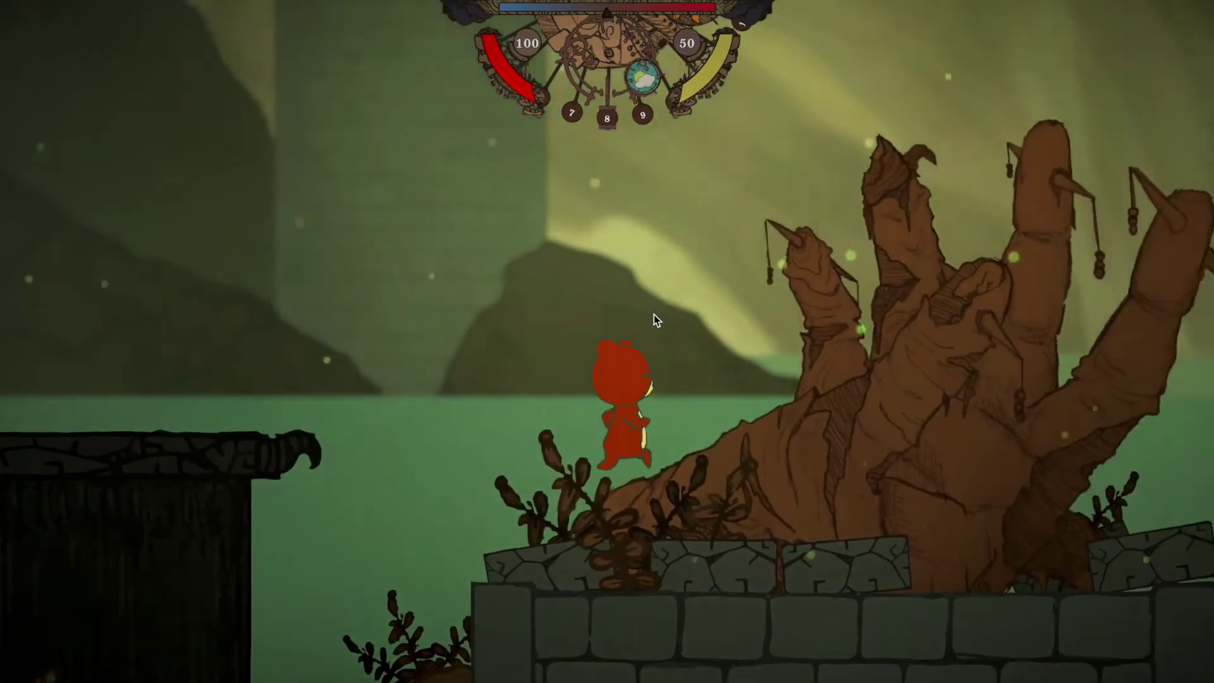
pyautogui.press('d')
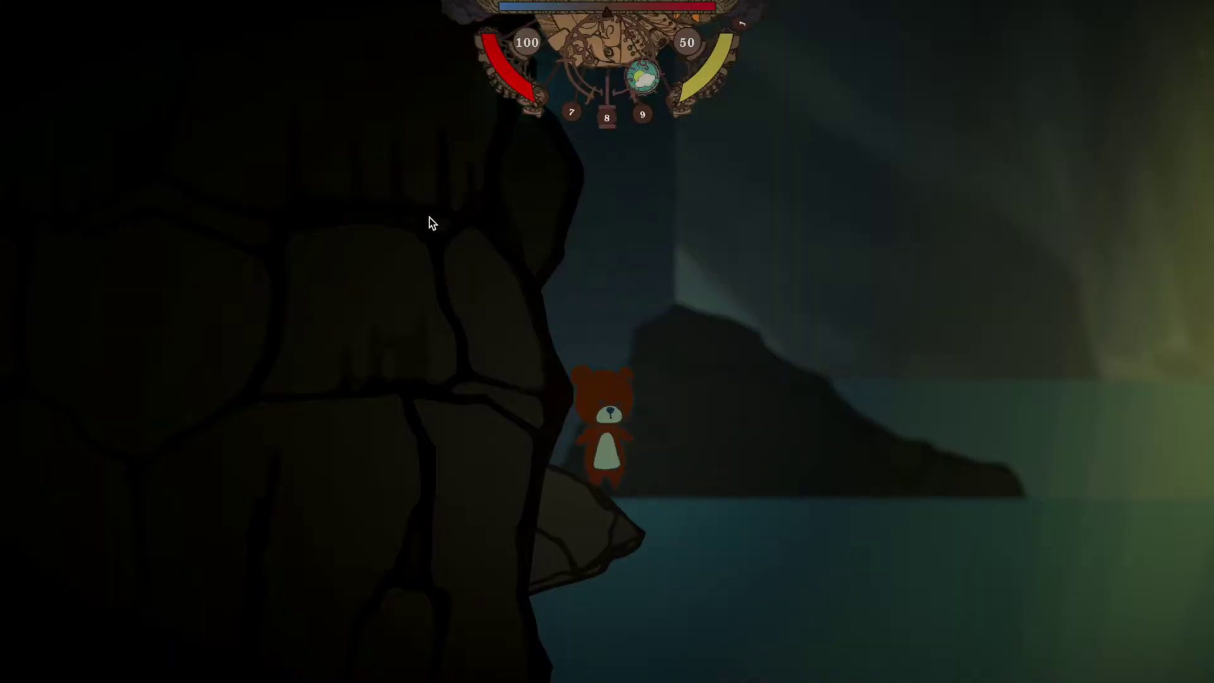
# Step: Walk the bear across the wrecked boat, past the rock statue, and jump onto the stone wall
pyautogui.press('d')
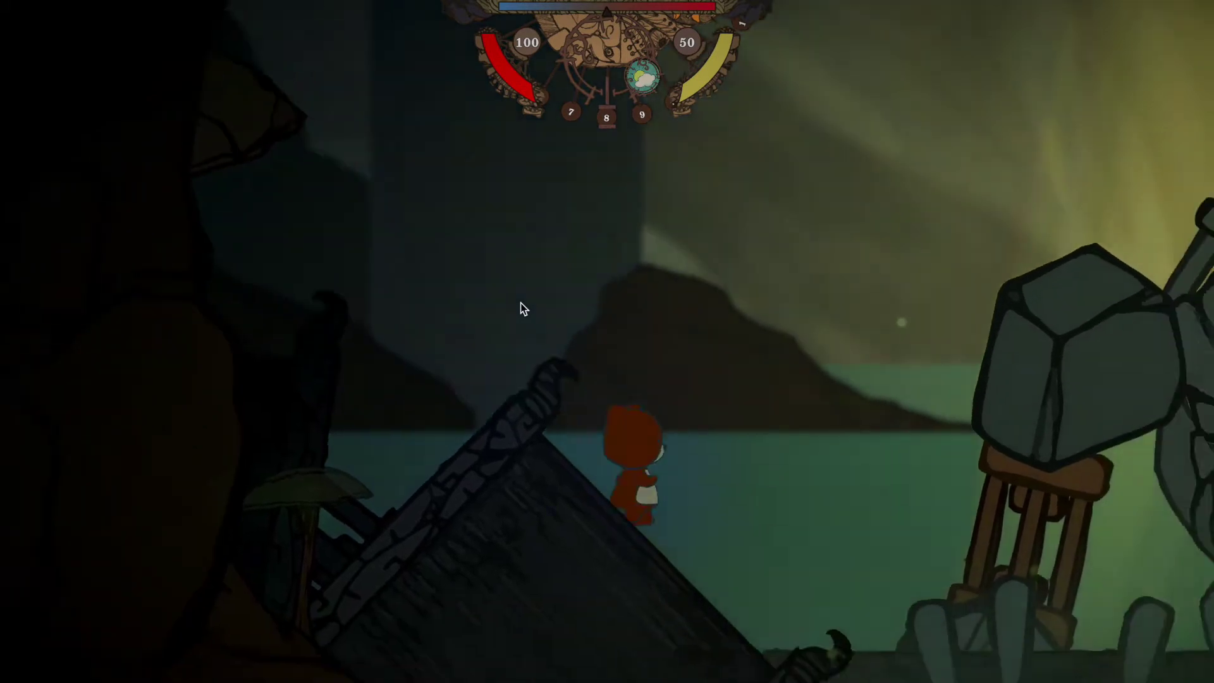
pyautogui.press('d')
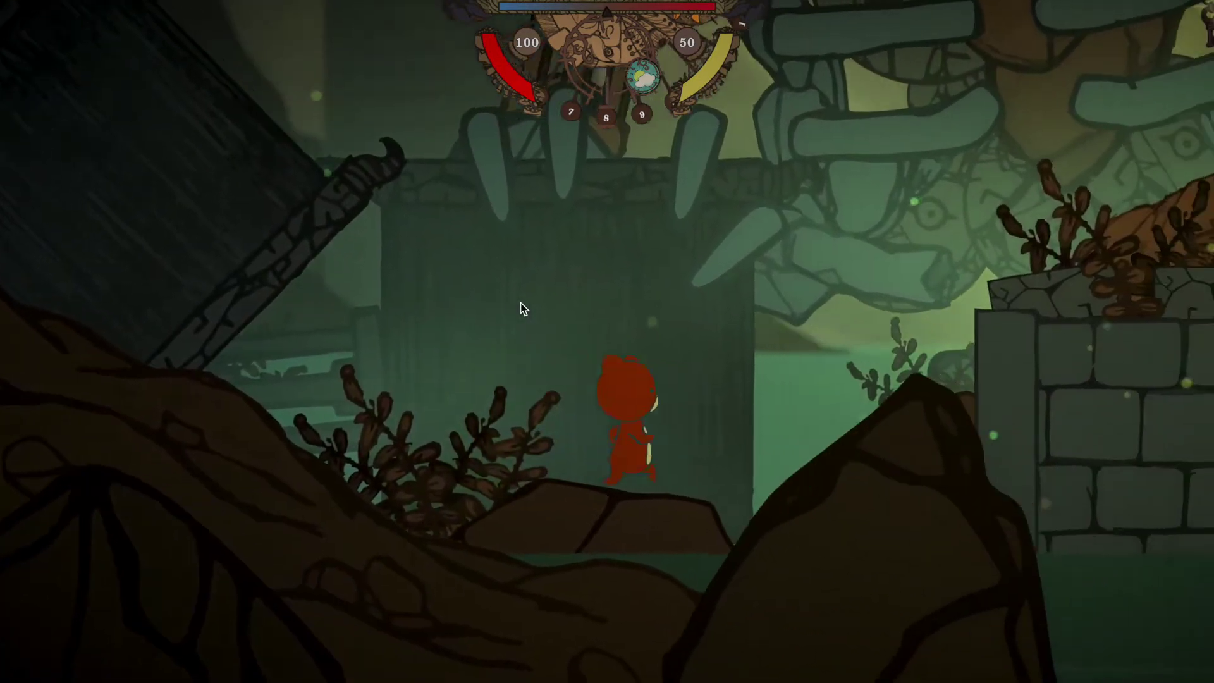
pyautogui.press('d')
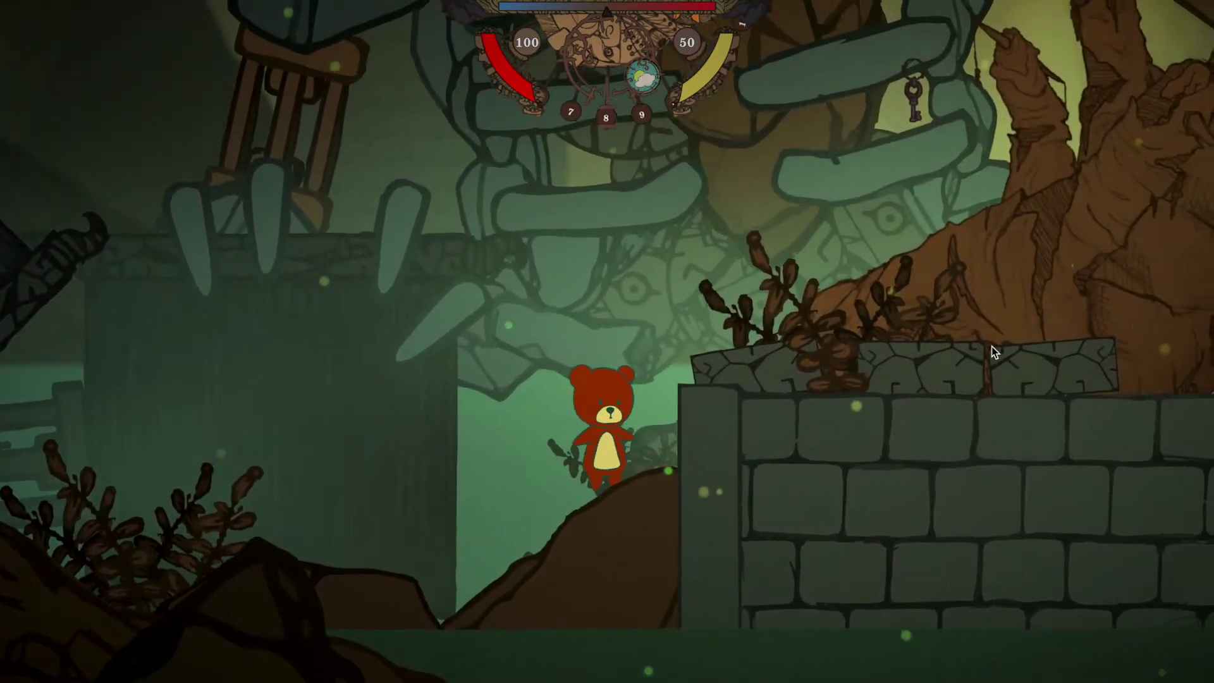
pyautogui.press('space')
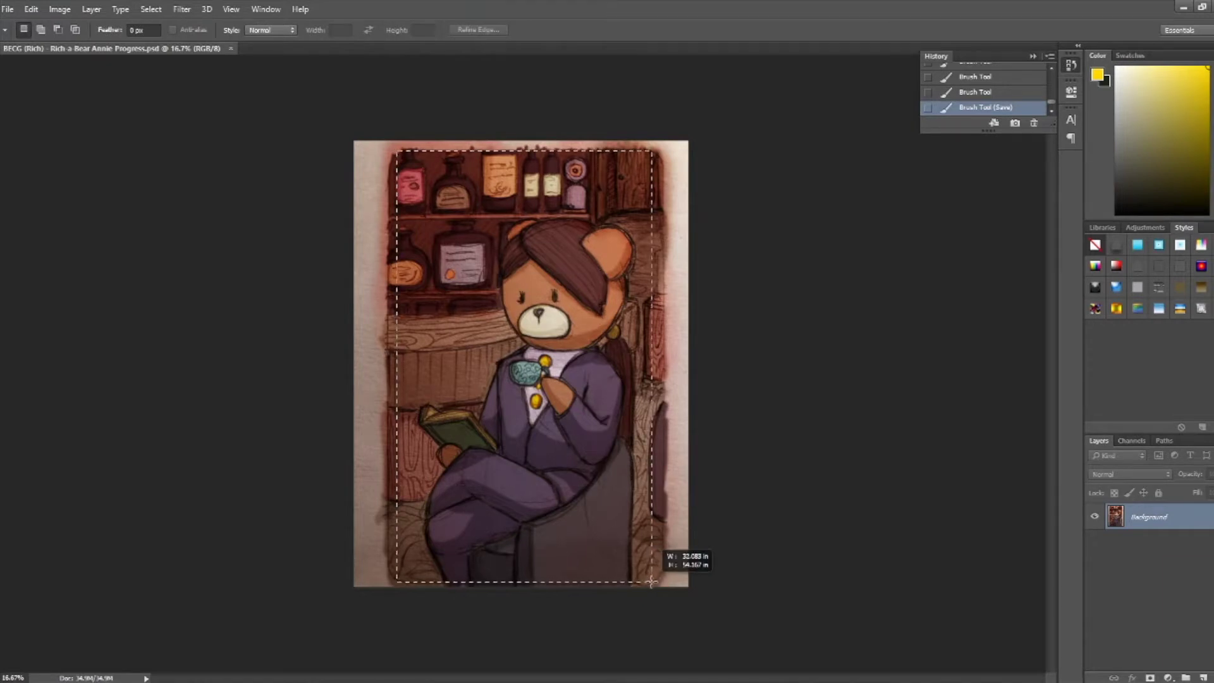
# Step: Paste the copied card area into a new 2310×3900 px document and begin saving it
pyautogui.hotkey('ctrl', 'c')
pyautogui.hotkey('ctrl', 'n')
pyautogui.press('Return')
pyautogui.hotkey('ctrl', 'v')
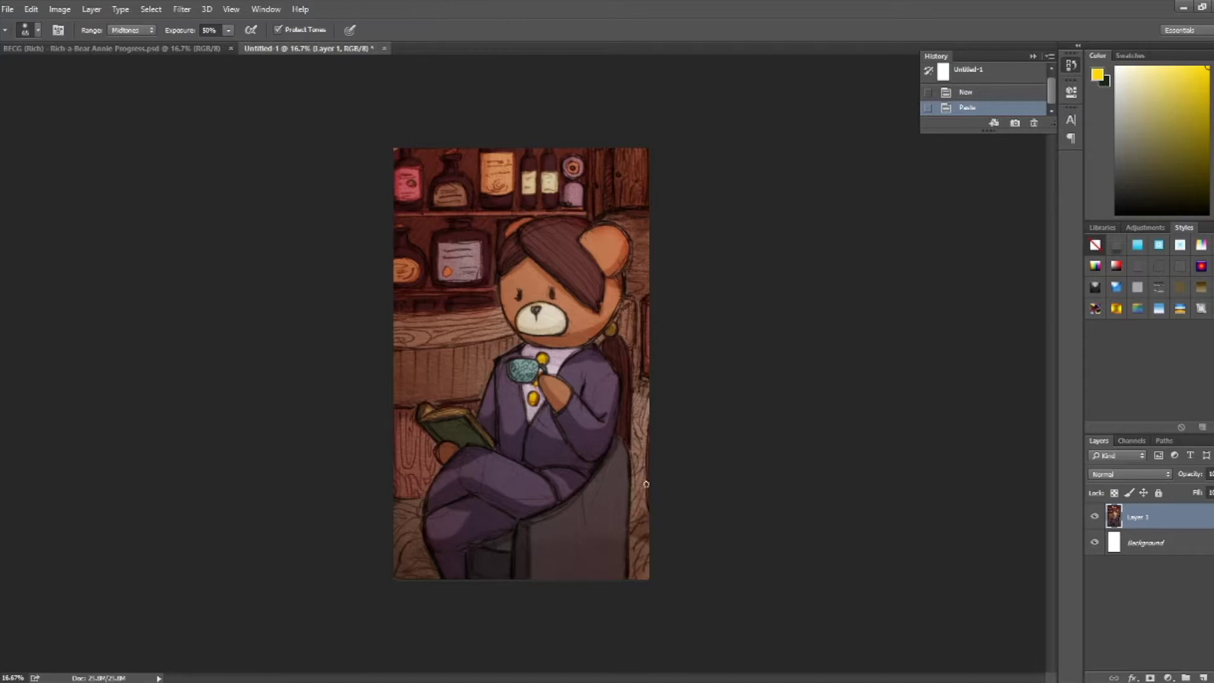
pyautogui.hotkey('ctrl', 's')
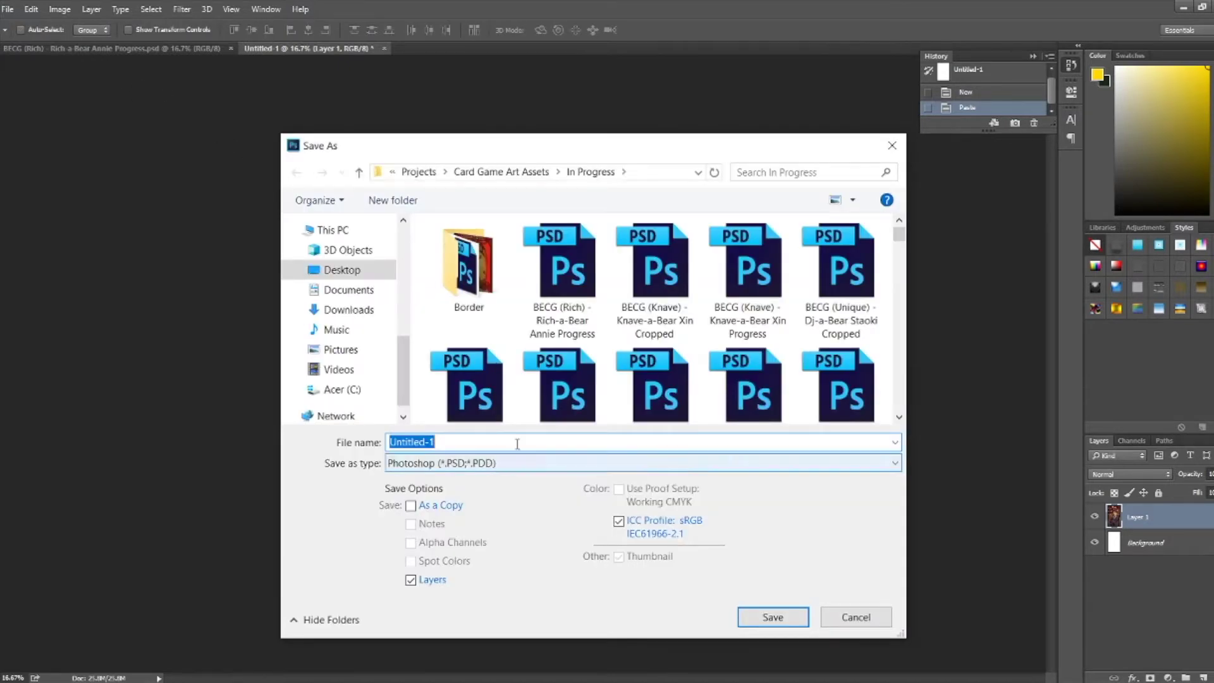
# Step: Name the file from the Annie Progress suggestion with Progress changed to Cropped, and save as PSD
pyautogui.write('BECG ')
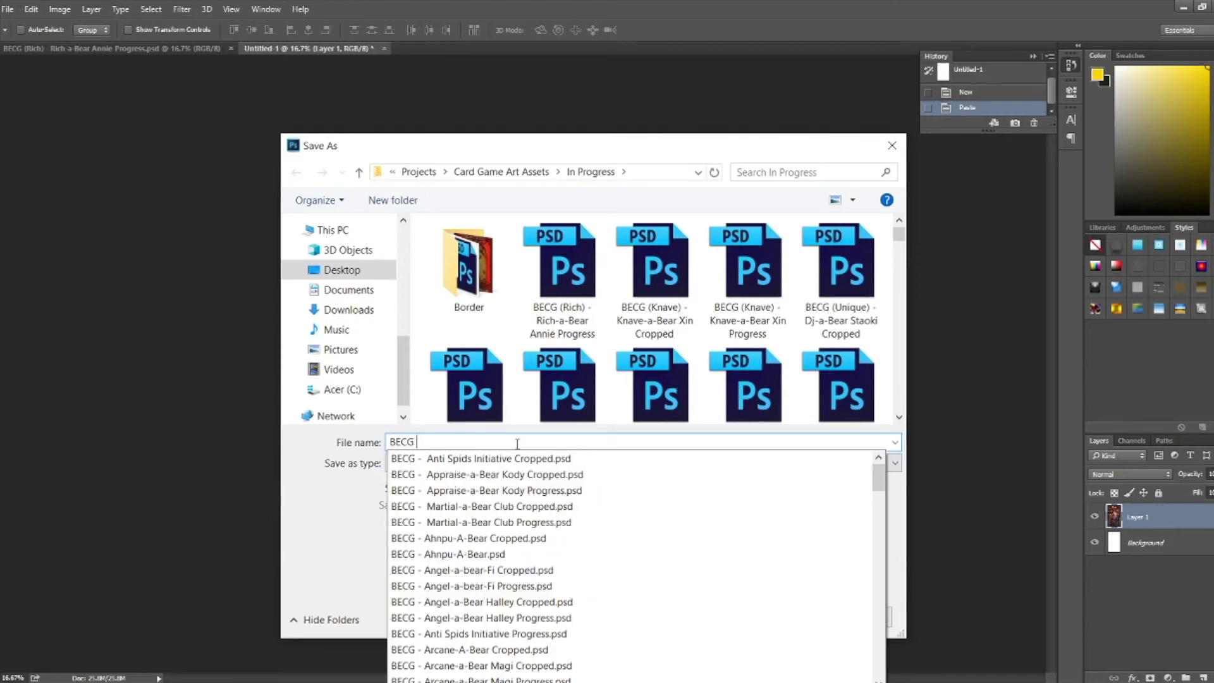
pyautogui.write('Ric')
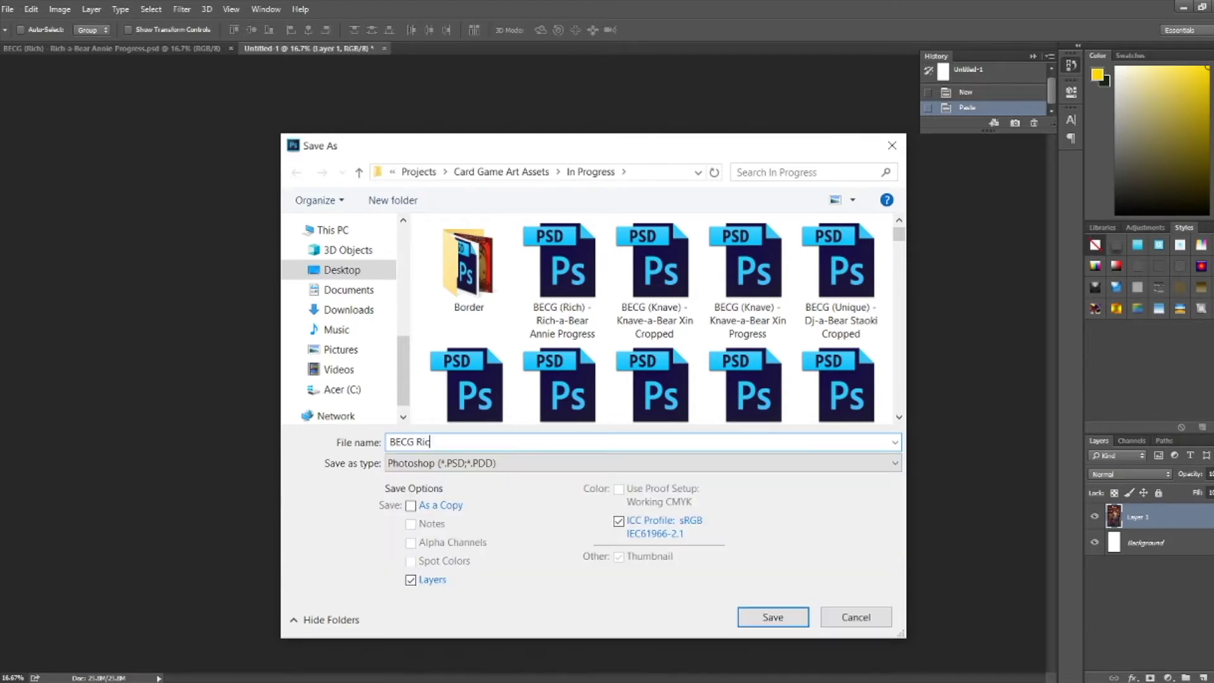
pyautogui.press('BackSpace')
pyautogui.press('BackSpace')
pyautogui.press('BackSpace')
pyautogui.write('(')
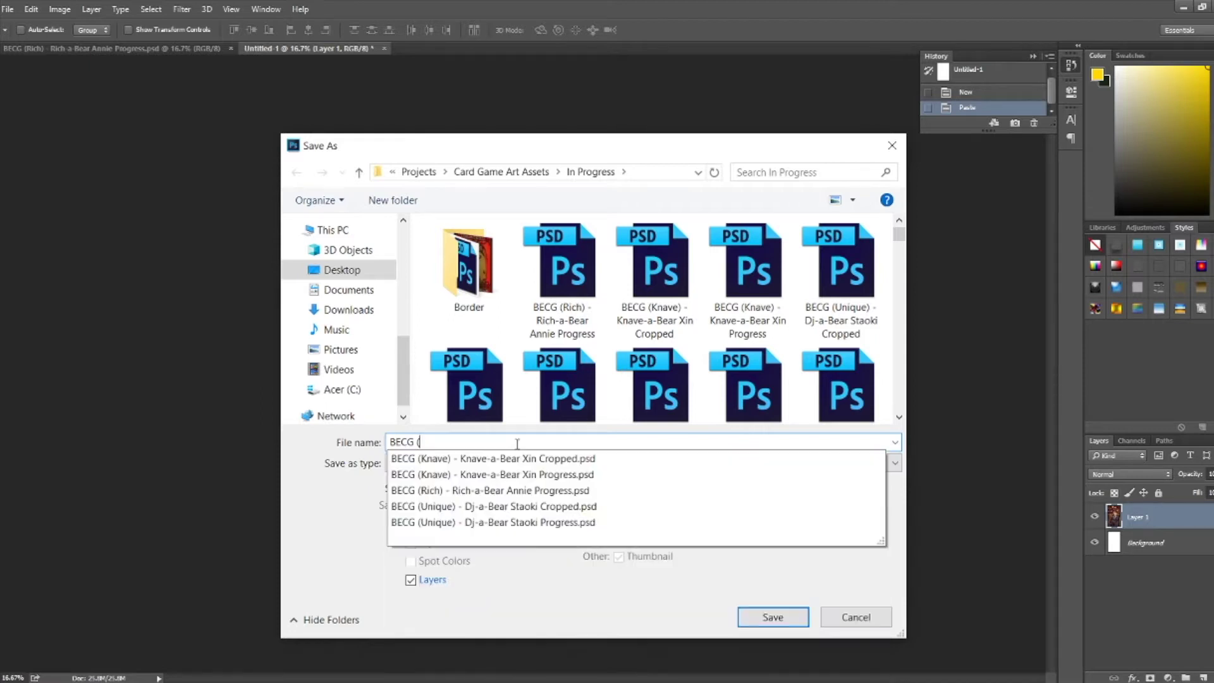
pyautogui.press('Down')
pyautogui.press('Down')
pyautogui.press('Down')
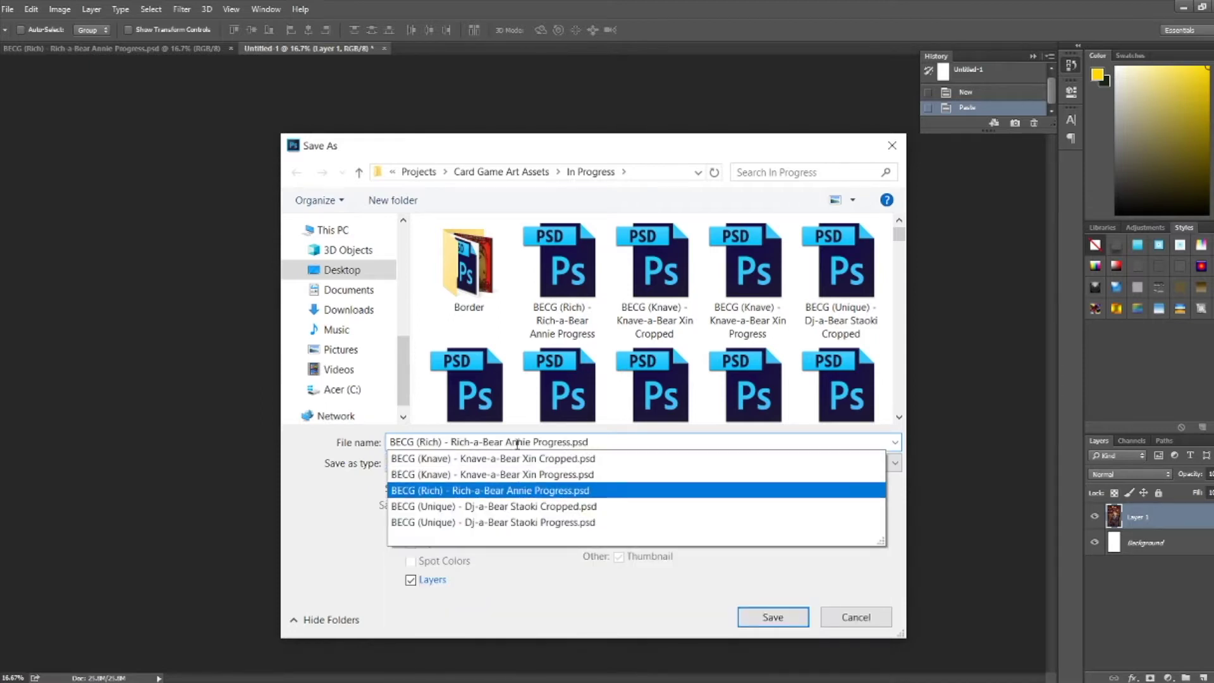
pyautogui.press('BackSpace')
pyautogui.press('BackSpace')
pyautogui.press('BackSpace')
pyautogui.press('BackSpace')
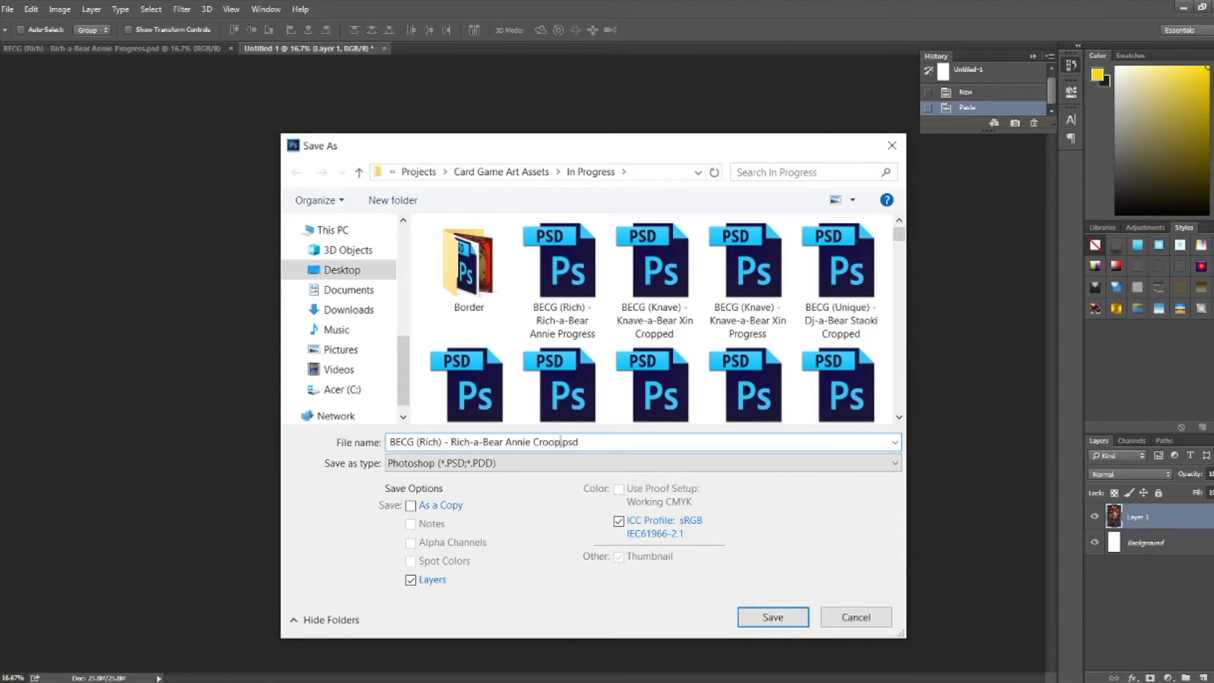
pyautogui.press('Return')
pyautogui.press('Return')
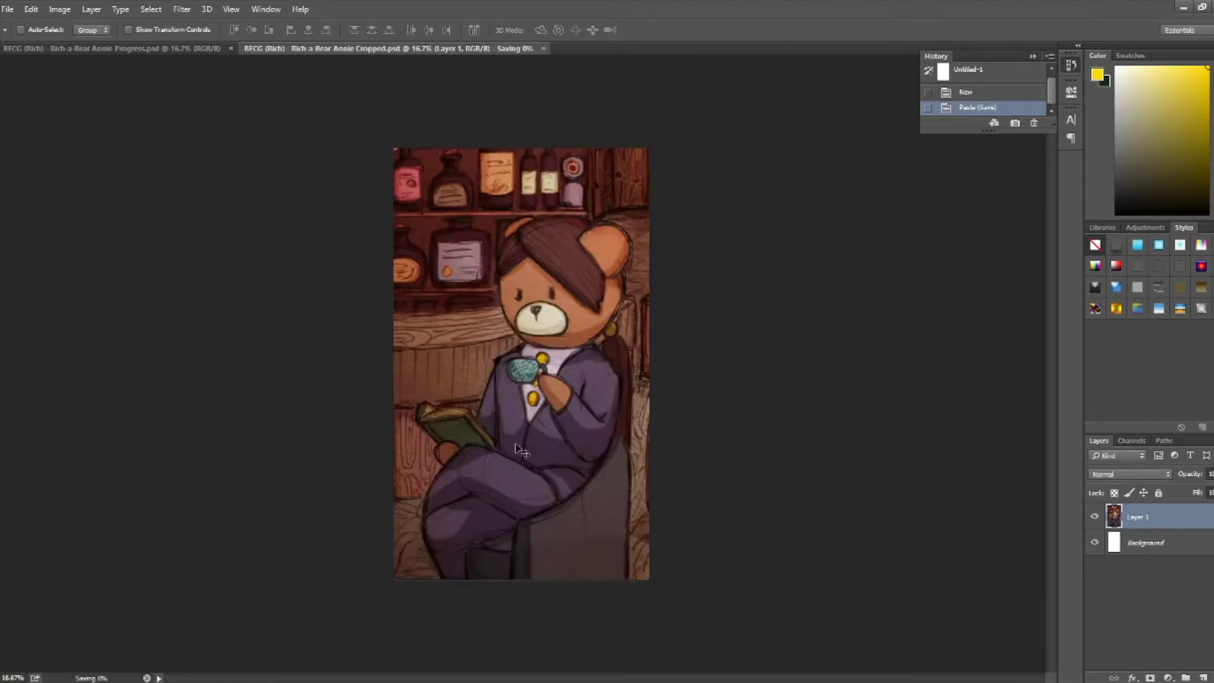
# Step: Paint a Soft Light brush pass over the cropped Annie painting on Layer 1
pyautogui.press('b')
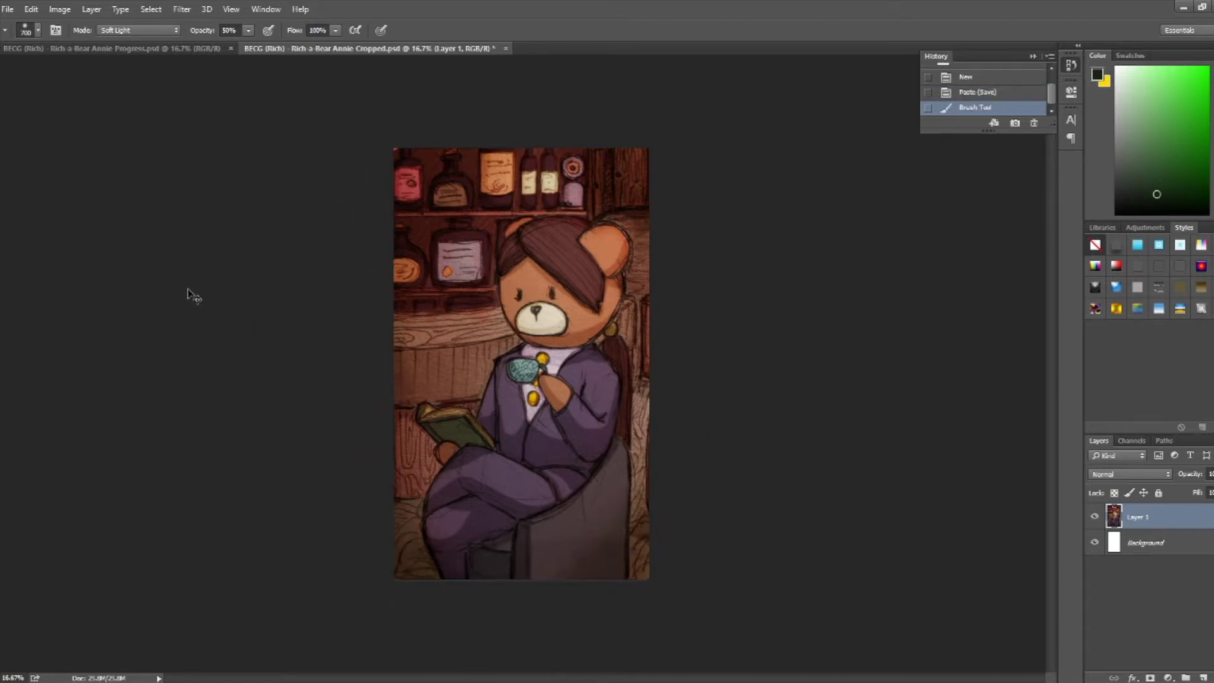
pyautogui.click(8, 9)
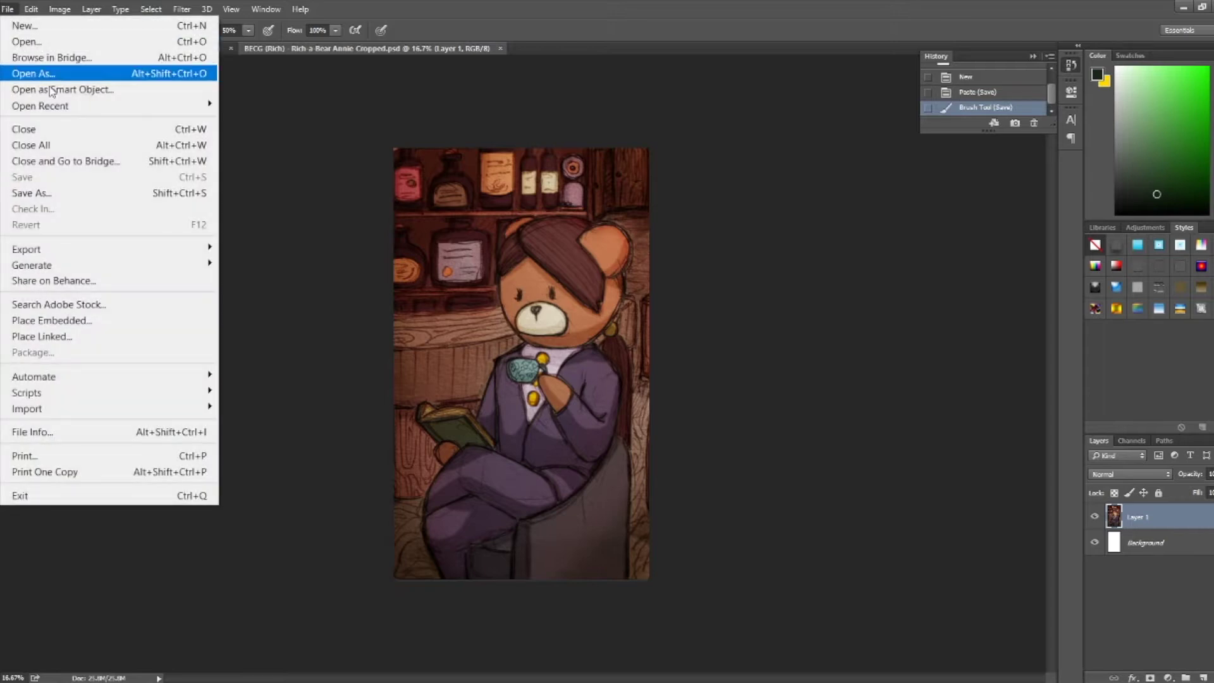
# Step: Save a JPEG copy of the Annie card into the Complete folder
pyautogui.click(95, 192)
pyautogui.scroll(4, 337, 309)
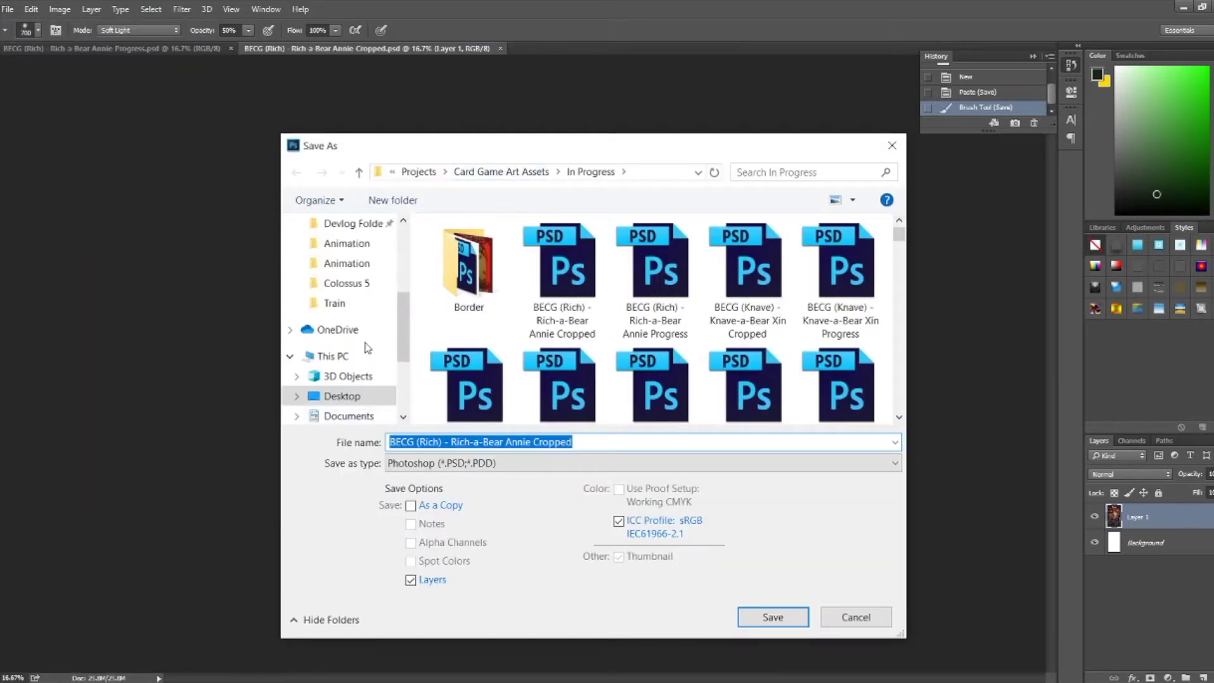
pyautogui.click(346, 224)
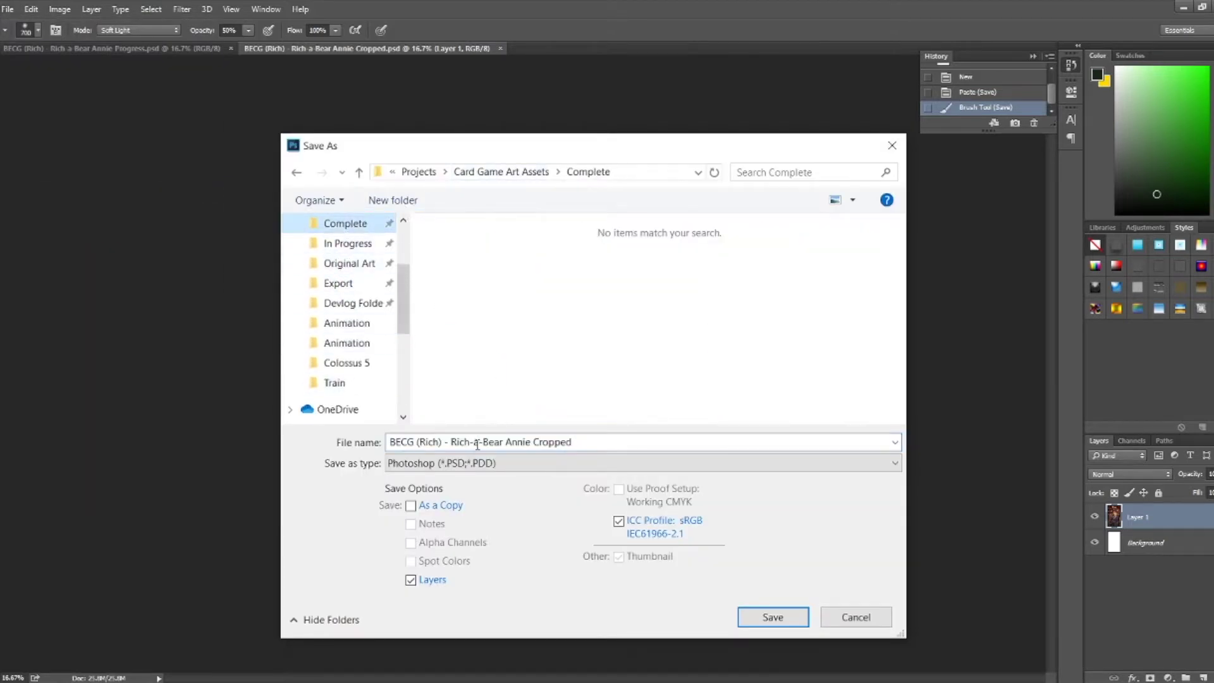
pyautogui.click(480, 463)
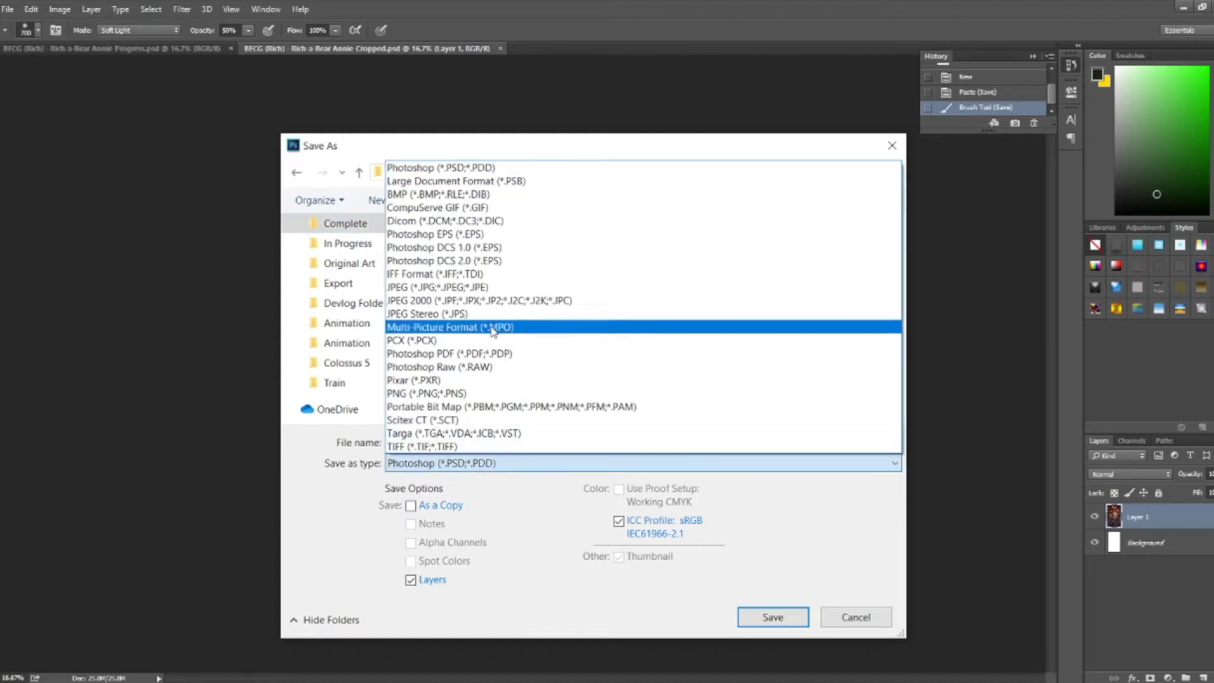
pyautogui.click(484, 287)
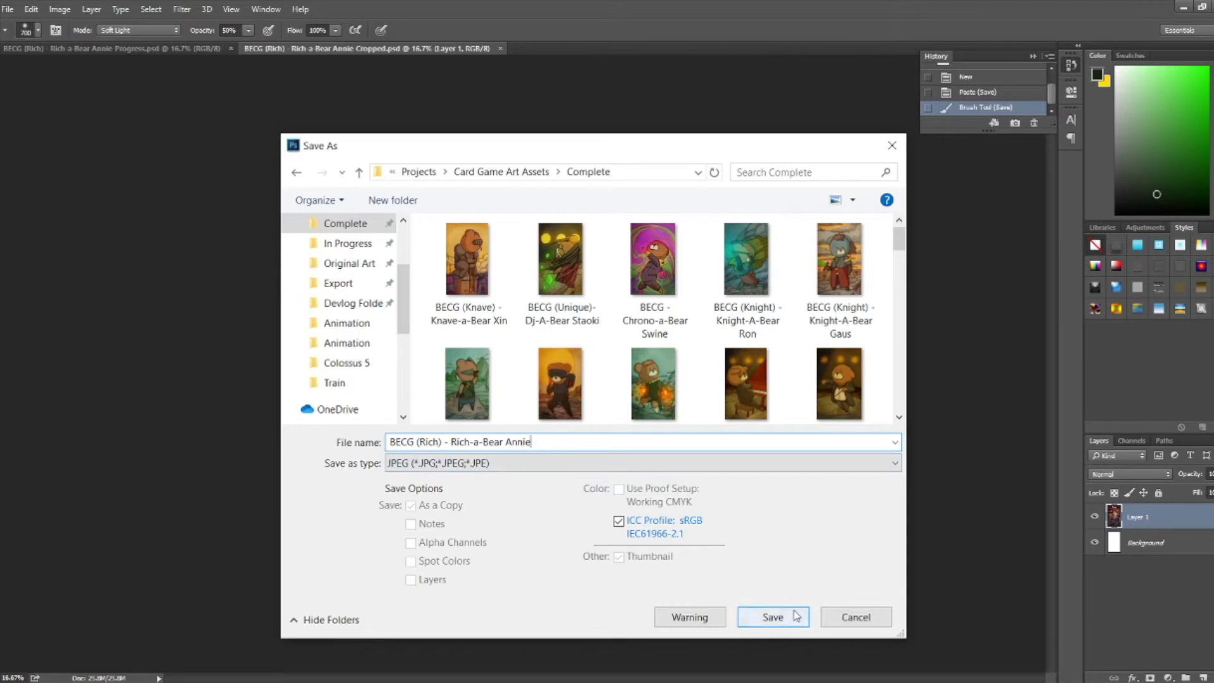
pyautogui.click(773, 616)
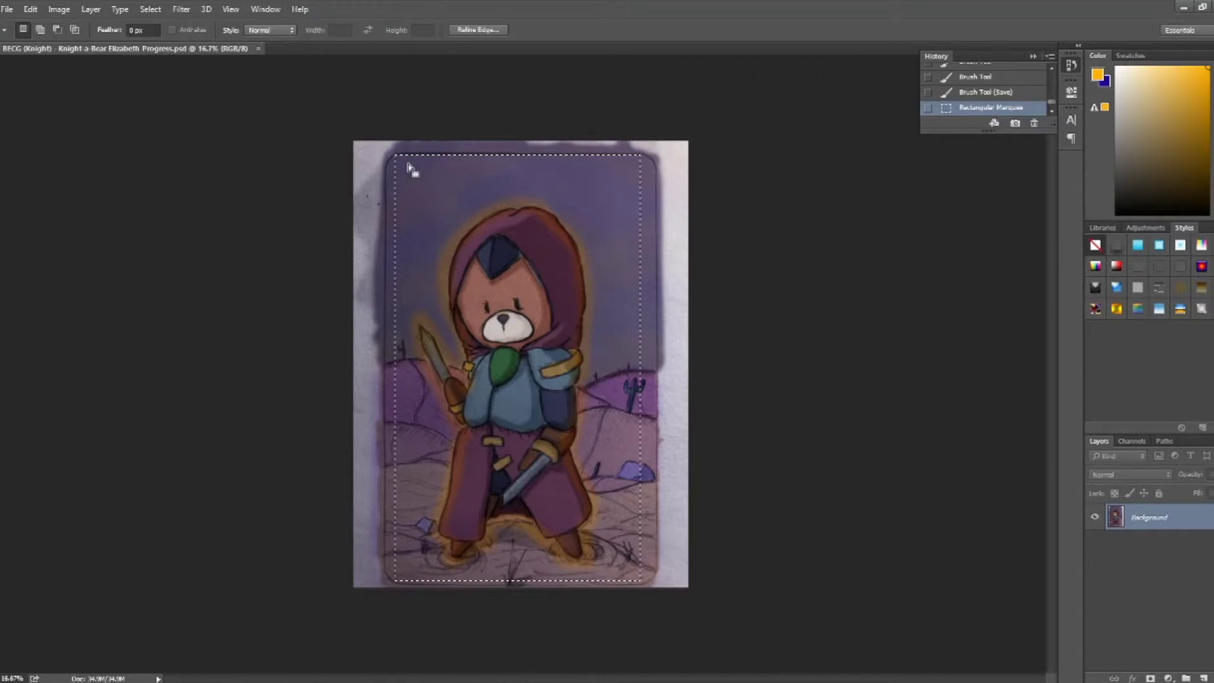
# Step: Paste the copied Knight-a-Bear art into a new blank document
pyautogui.hotkey('ctrl', 'n')
pyautogui.press('Return')
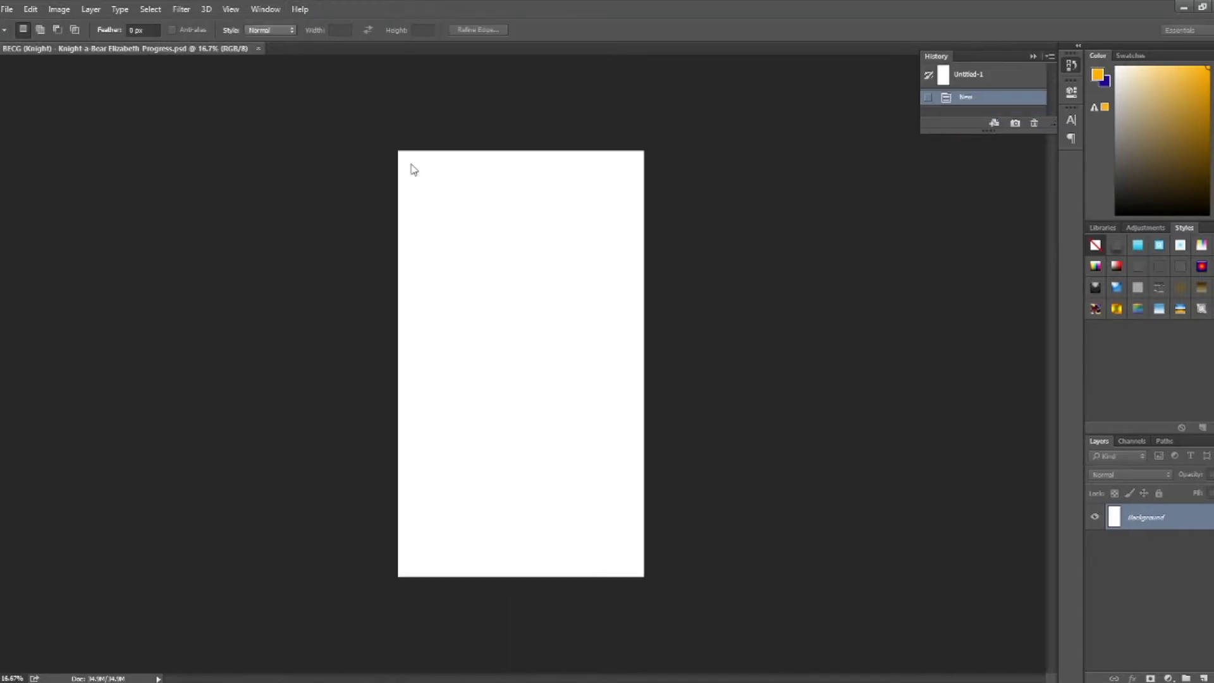
pyautogui.hotkey('ctrl', 'v')
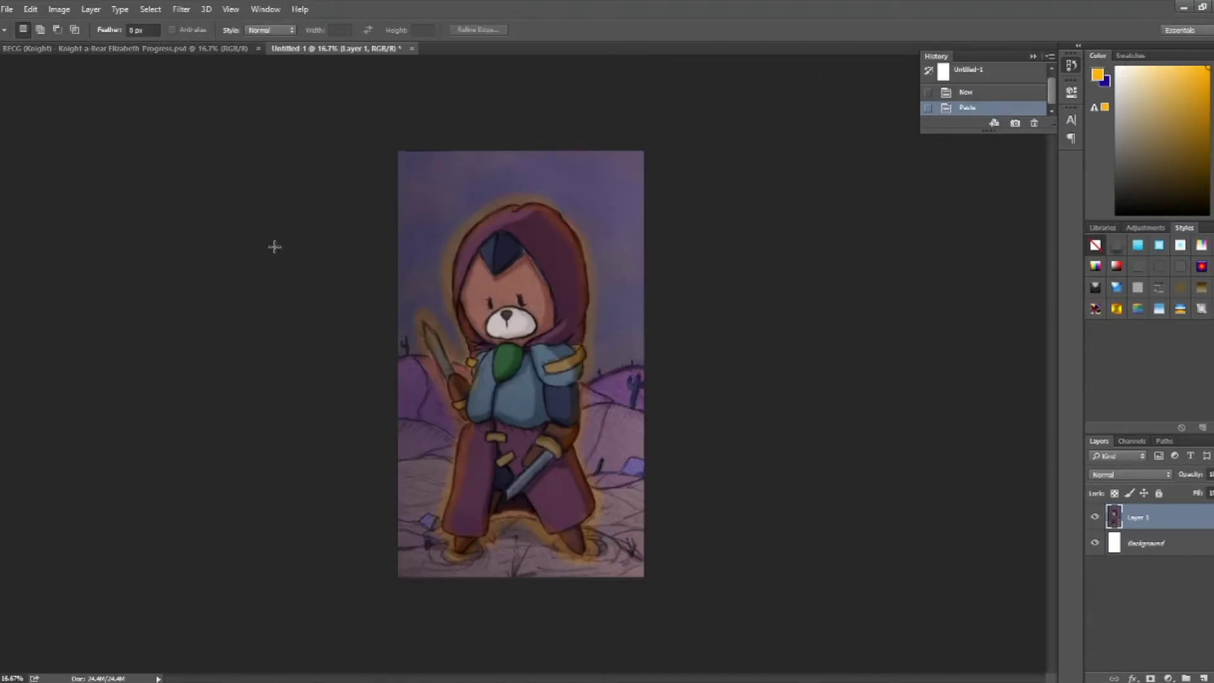
# Step: Swap colours and paint soft darkening strokes along the top edge and toward the lower-left corner
pyautogui.press('x')
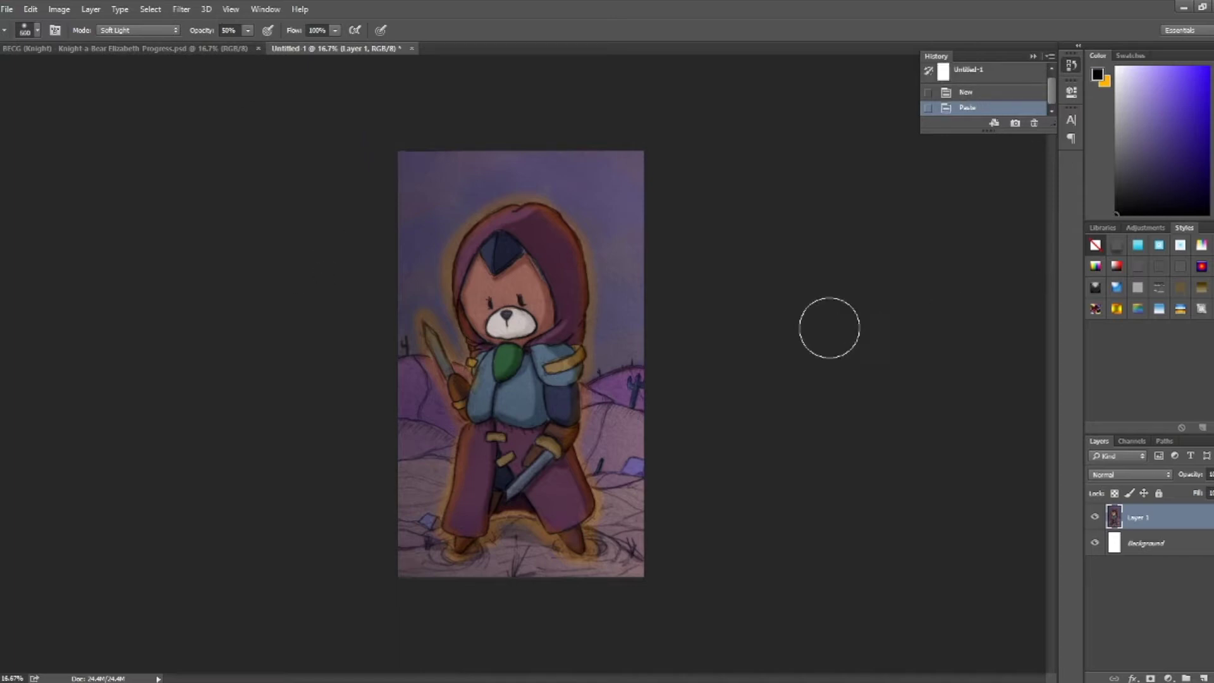
pyautogui.moveTo(730, 234)
pyautogui.mouseDown()
pyautogui.moveTo(201, 276)
pyautogui.moveTo(435, 84)
pyautogui.moveTo(709, 143)
pyautogui.moveTo(635, 119)
pyautogui.moveTo(735, 289)
pyautogui.mouseUp()
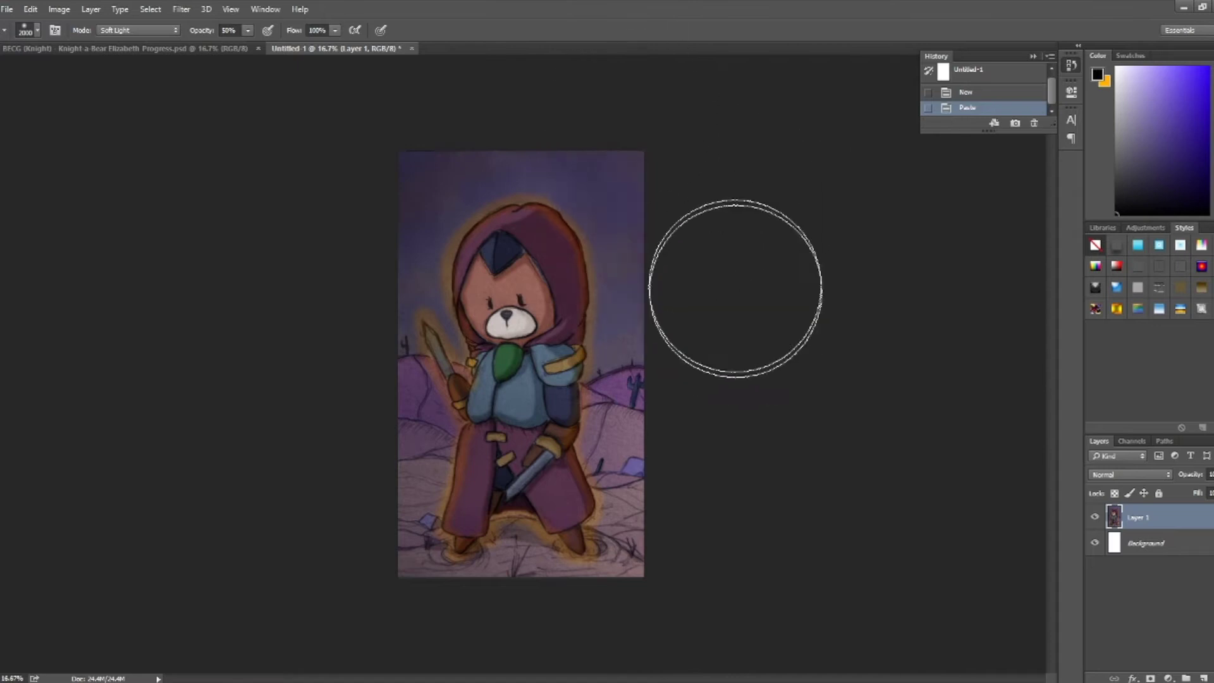
pyautogui.moveTo(671, 631)
pyautogui.mouseDown()
pyautogui.moveTo(742, 521)
pyautogui.moveTo(333, 580)
pyautogui.mouseUp()
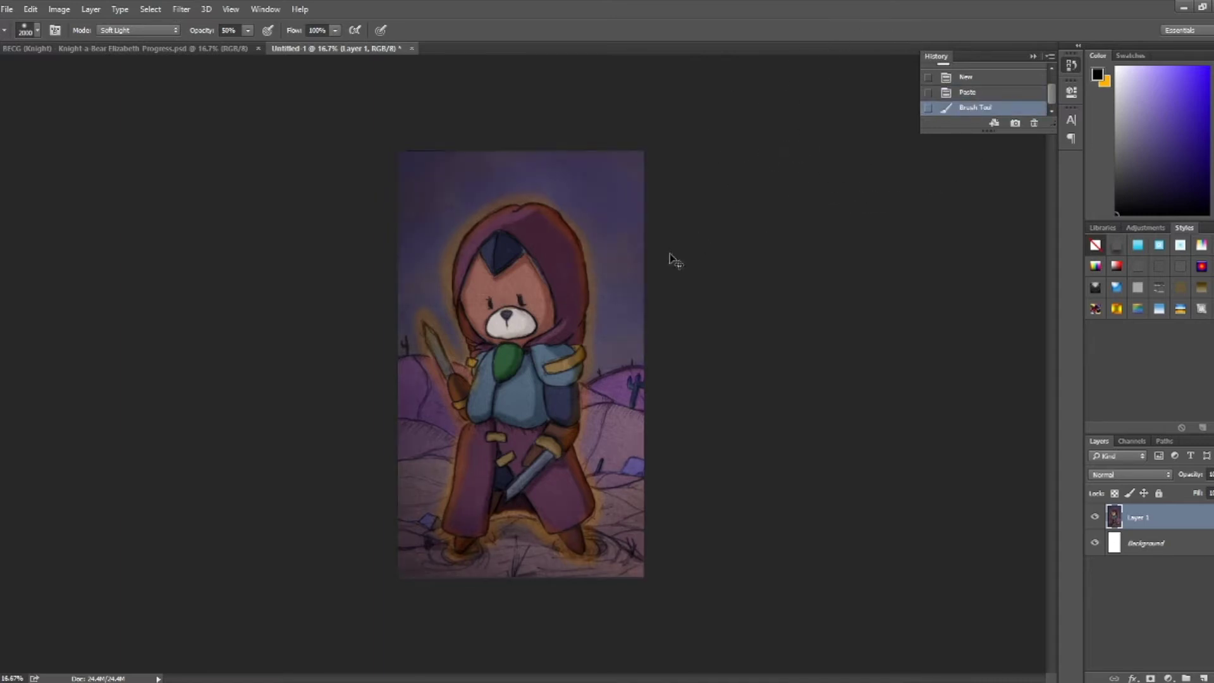
pyautogui.hotkey('ctrl', 's')
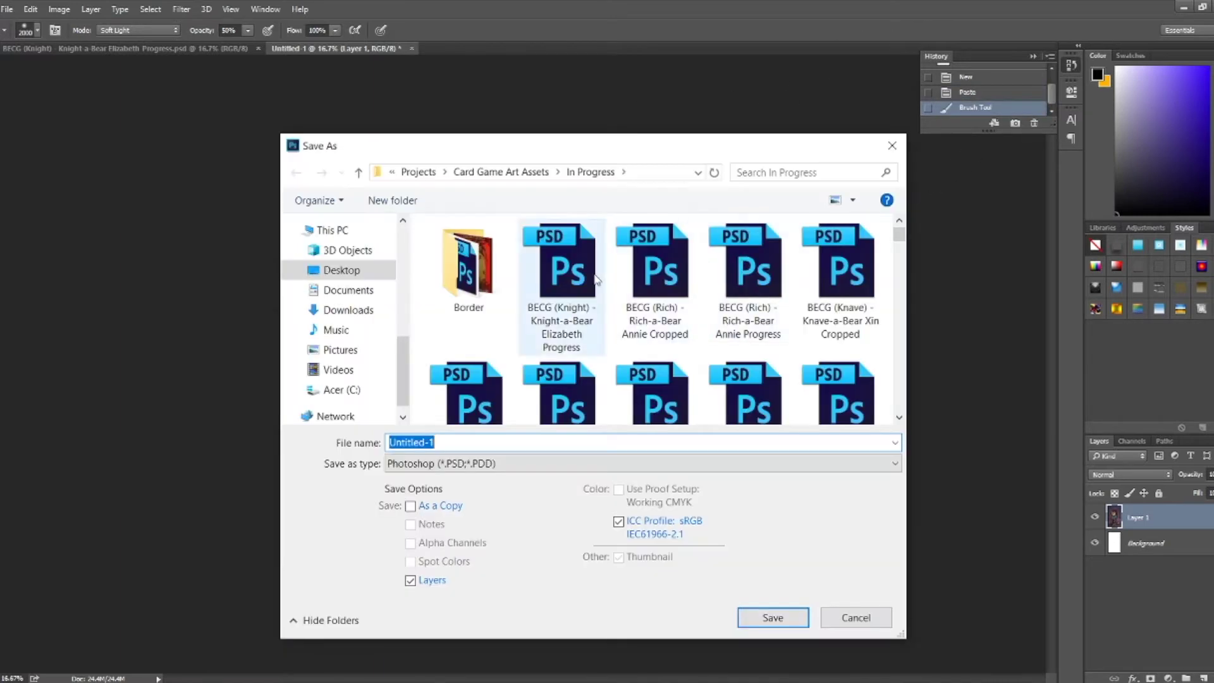
# Step: Keep PSD format and name the file from the Elizabeth Progress suggestion, with Progress changed to Cropped
pyautogui.click(451, 464)
pyautogui.click(466, 479)
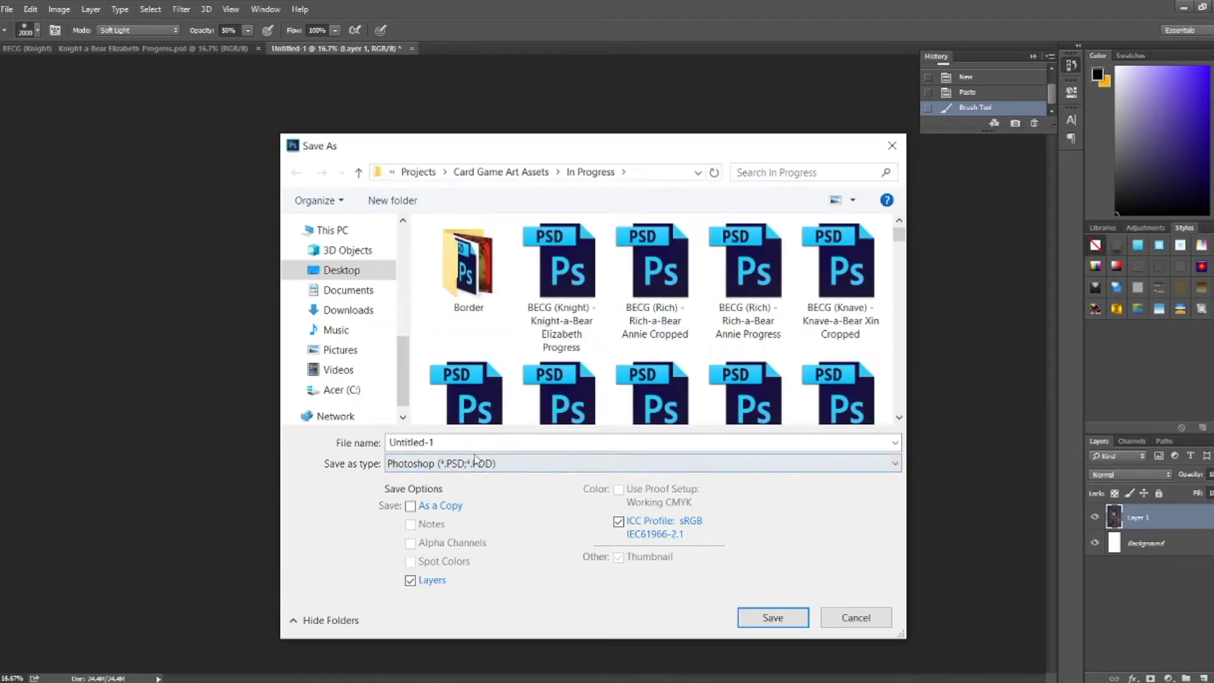
pyautogui.write('BECG ')
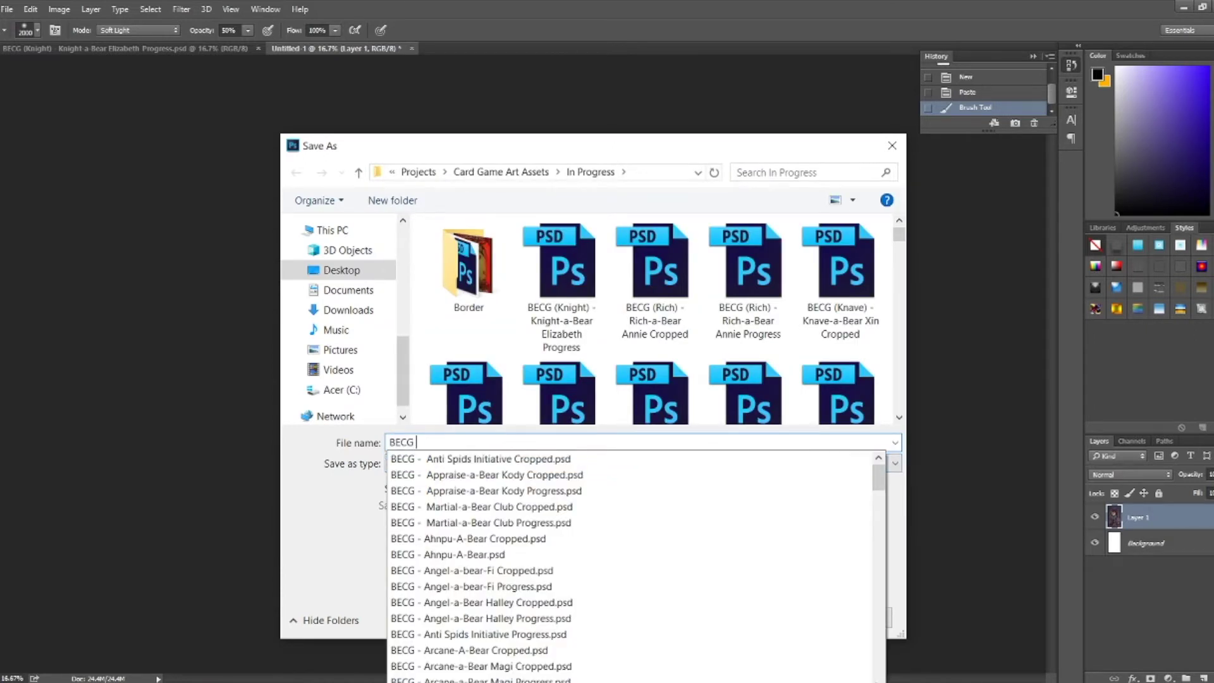
pyautogui.write('()')
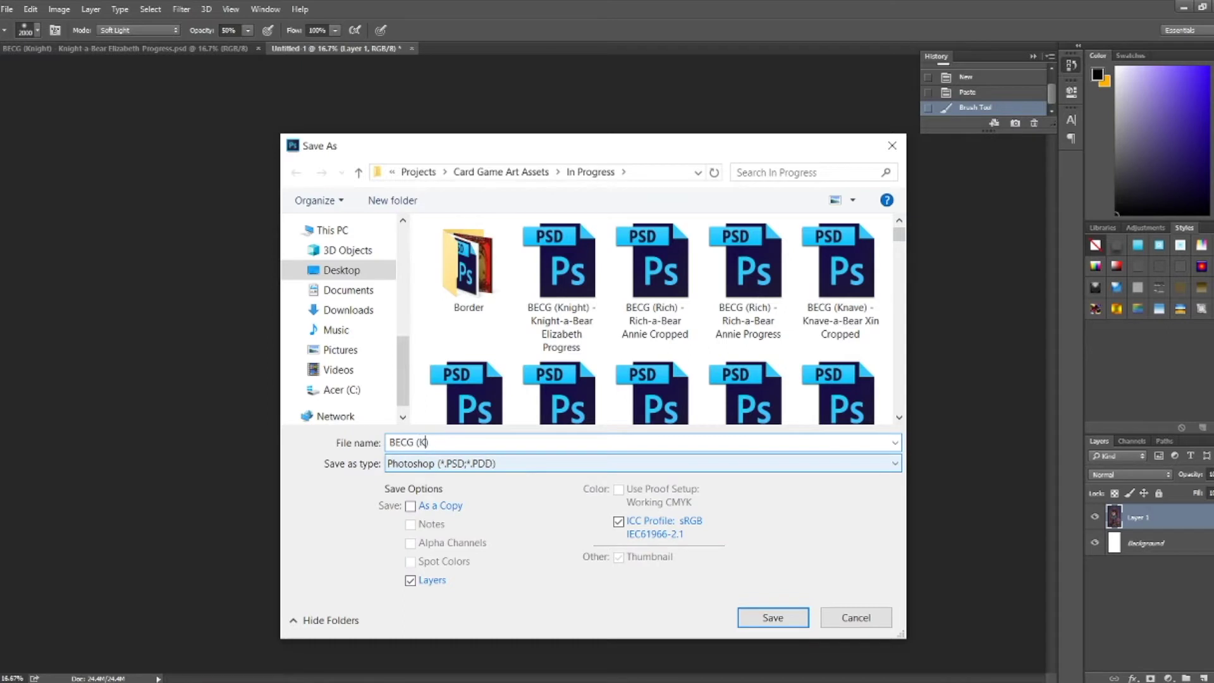
pyautogui.write('Knight')
pyautogui.press('Down')
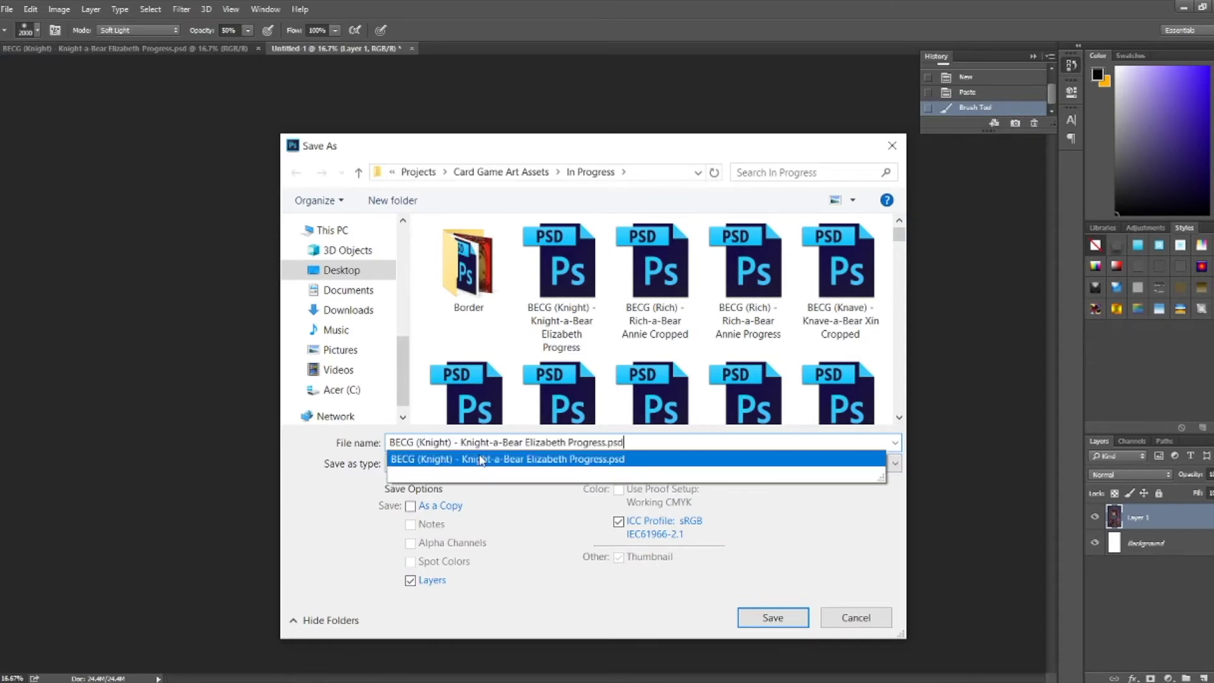
pyautogui.press('BackSpace')
pyautogui.press('BackSpace')
pyautogui.press('BackSpace')
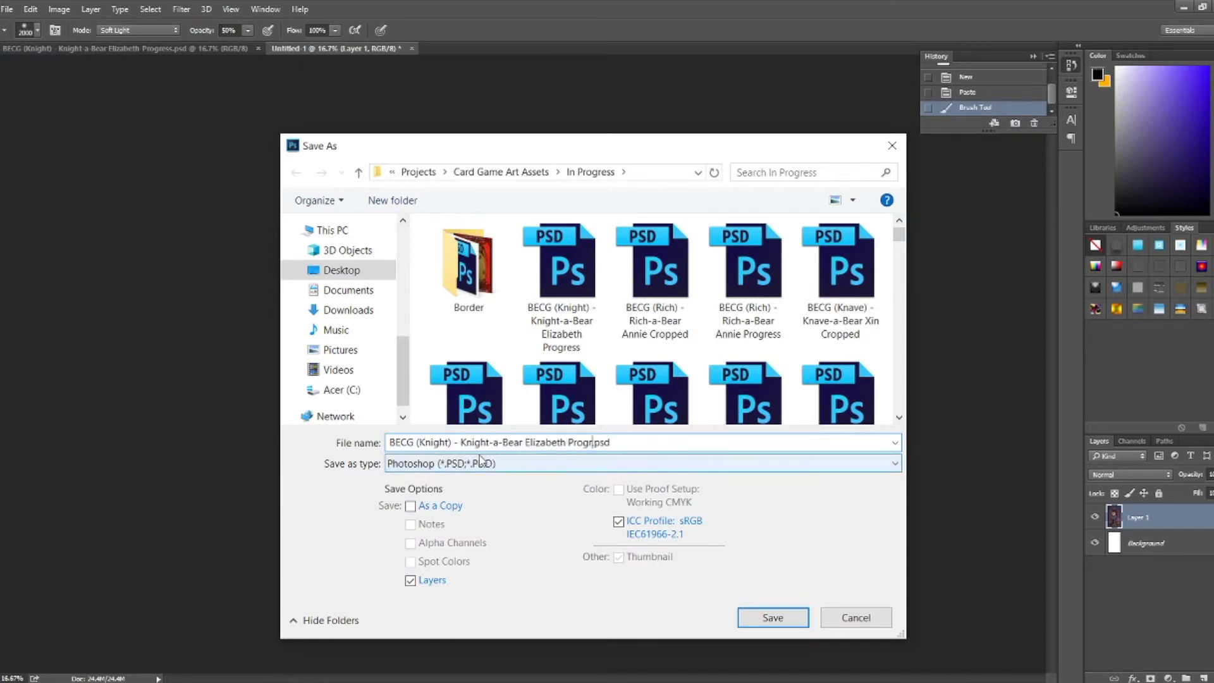
pyautogui.write('Cropped')
pyautogui.press('Return')
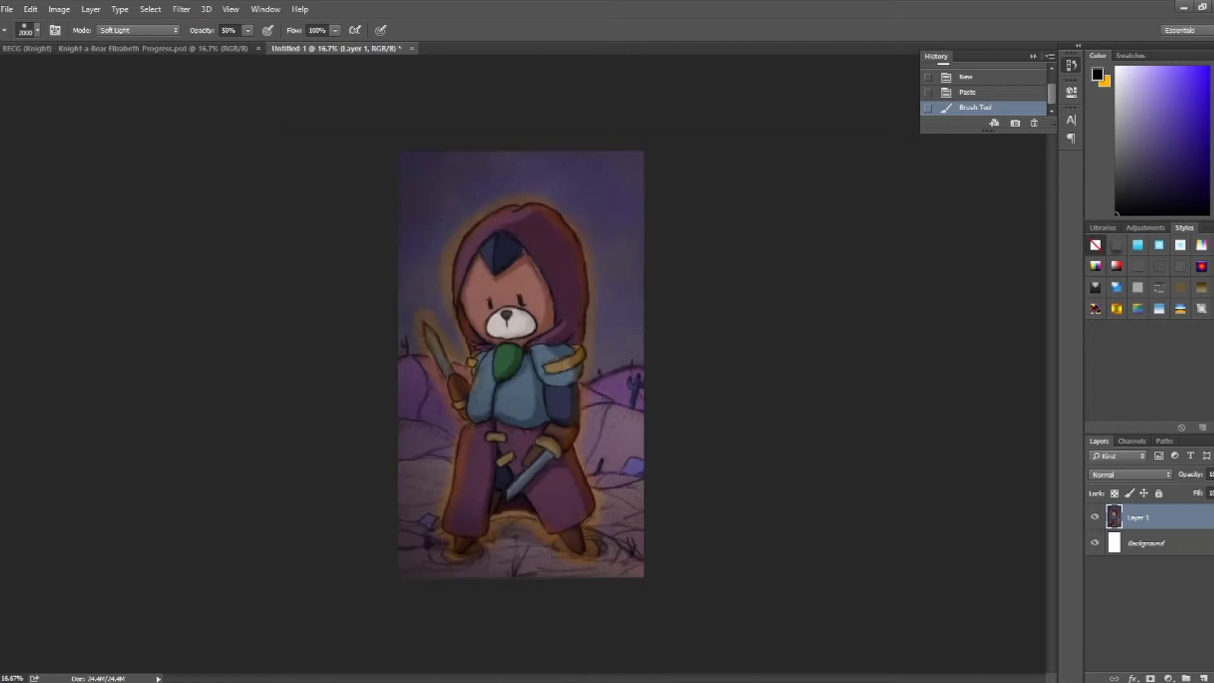
# Step: Save a JPEG copy of the knight card into Card Game Art Assets > Complete
pyautogui.click(7, 8)
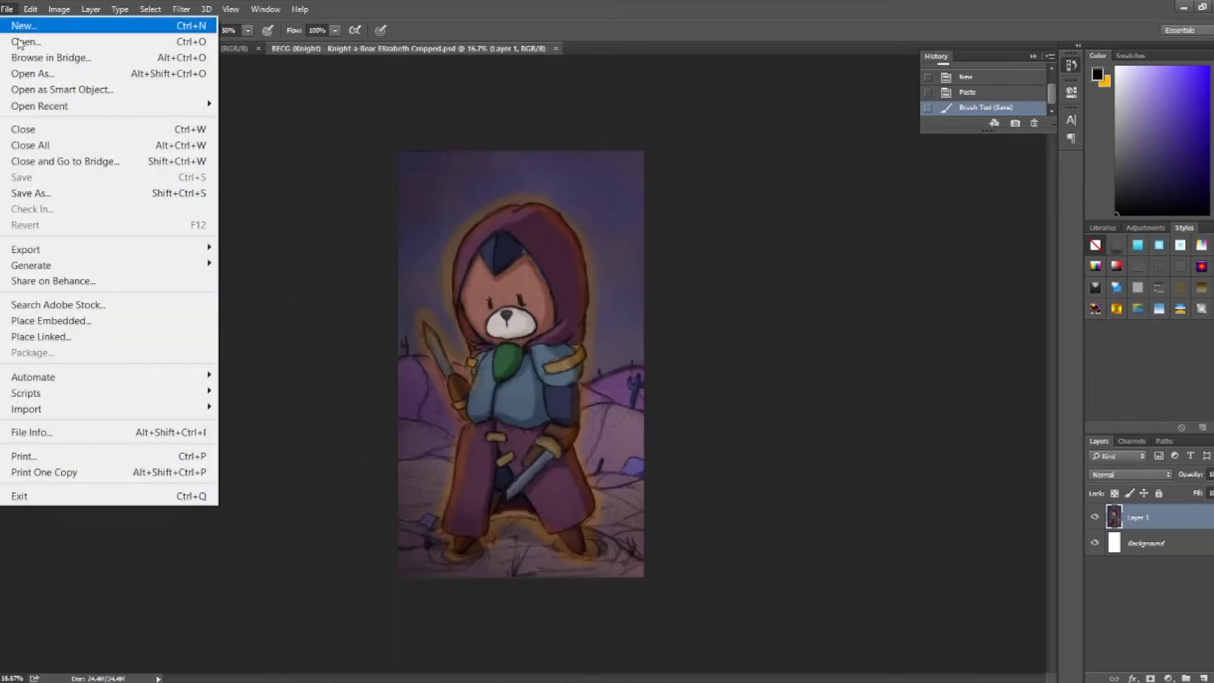
pyautogui.click(16, 193)
pyautogui.click(532, 174)
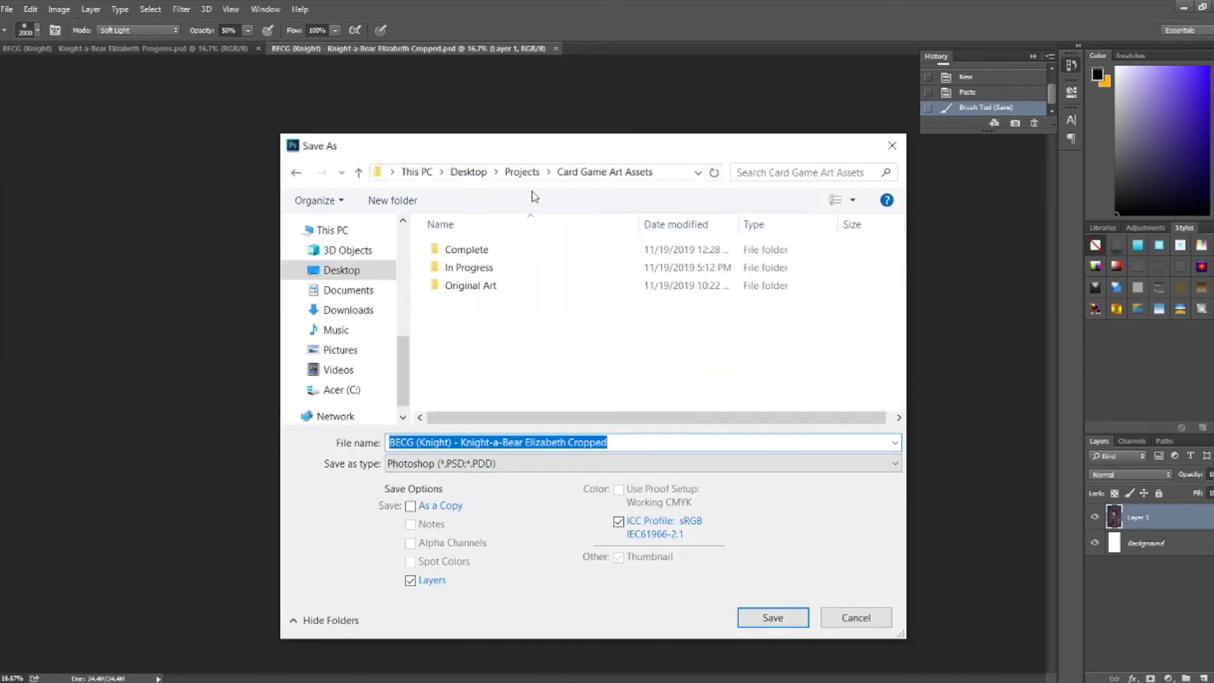
pyautogui.doubleClick(459, 249)
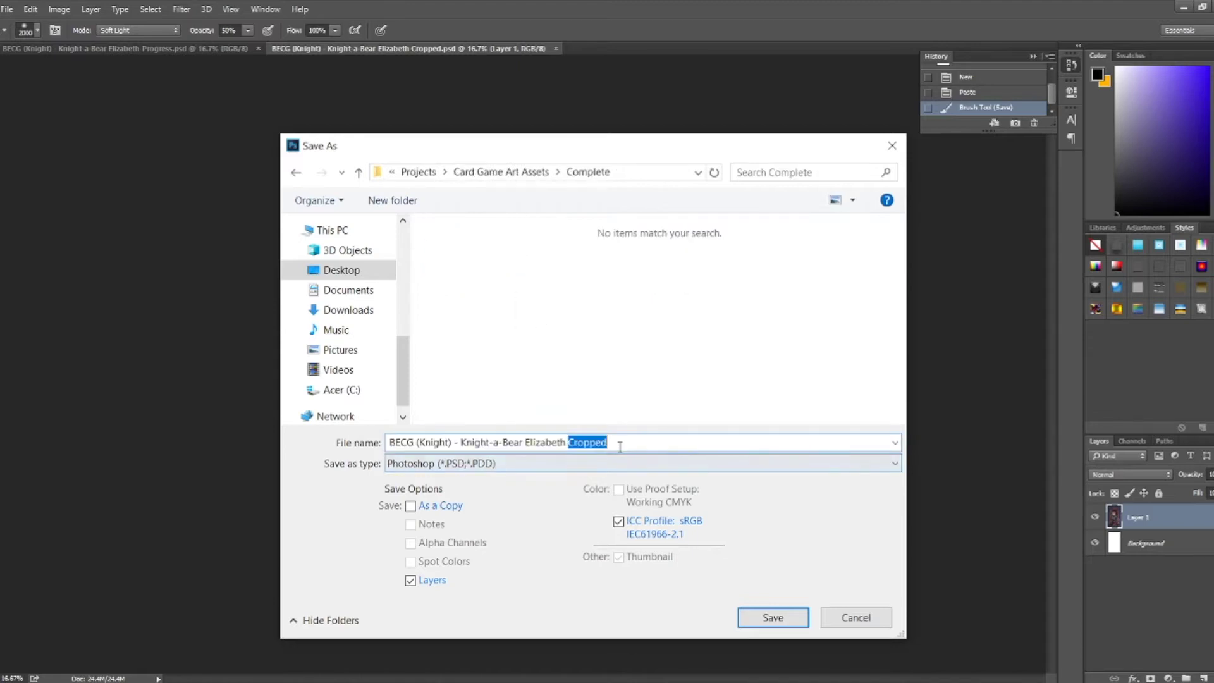
pyautogui.click(617, 464)
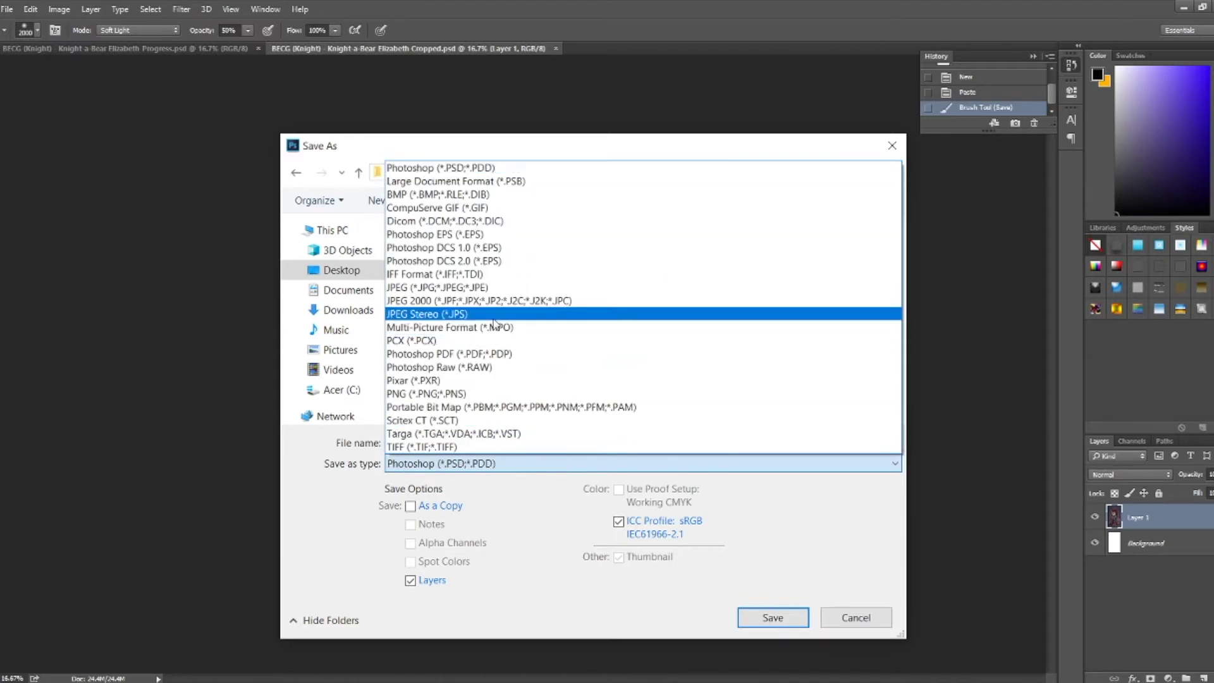
pyautogui.click(664, 305)
pyautogui.click(772, 617)
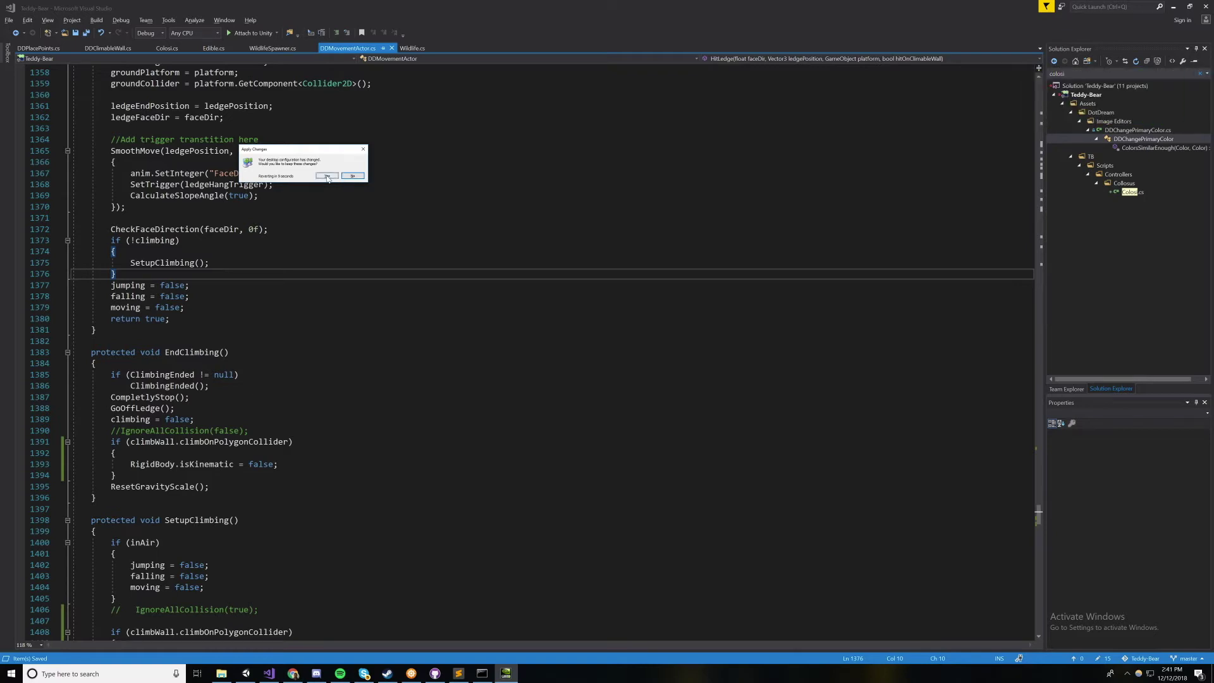
pyautogui.press('Return')
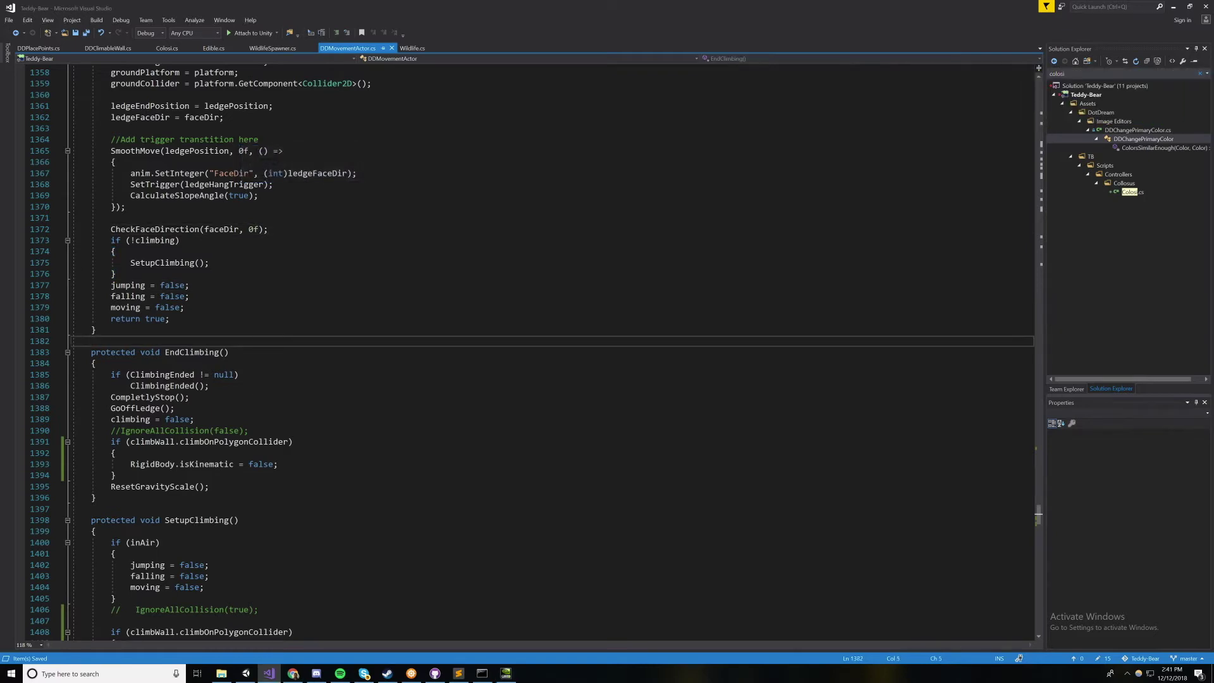
pyautogui.scroll(3, 549, 355)
pyautogui.click(190, 386)
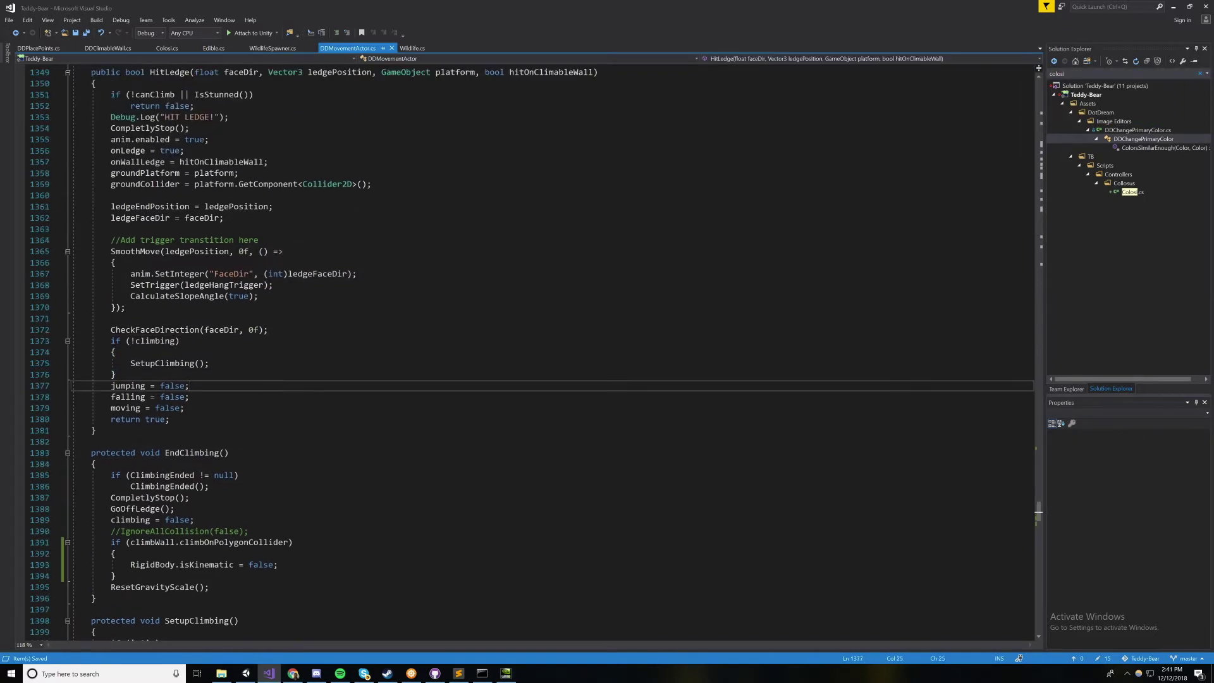
pyautogui.scroll(3, 548, 354)
pyautogui.click(265, 396)
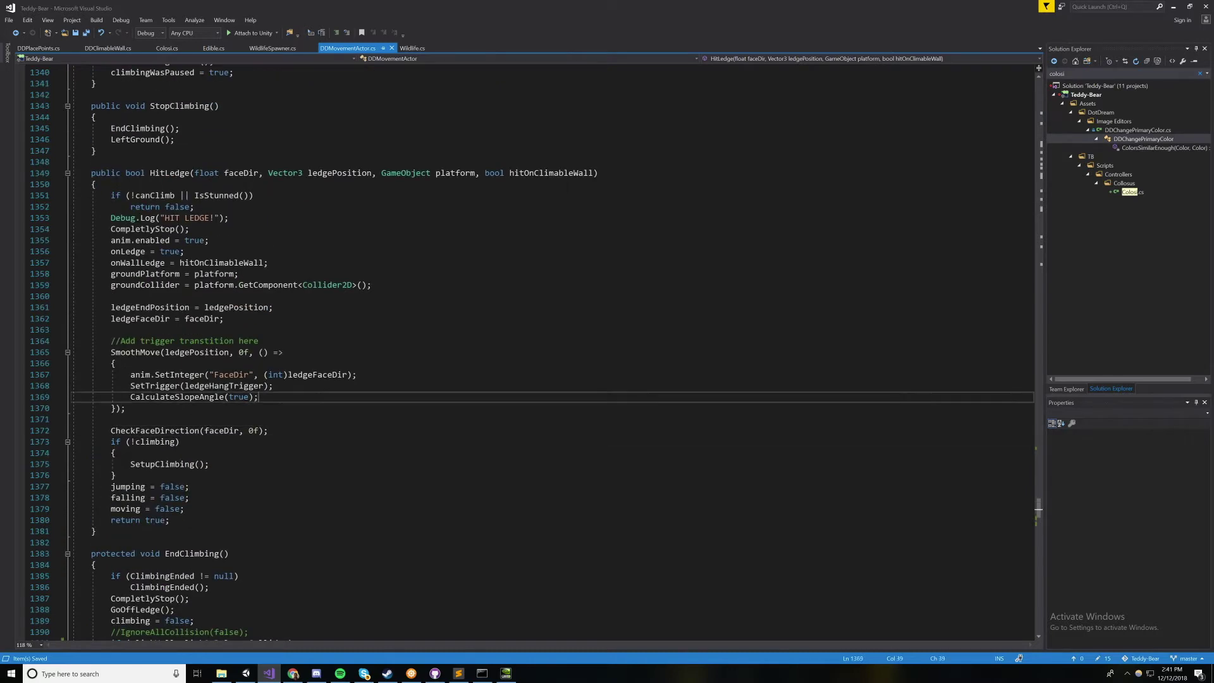
pyautogui.press('End')
pyautogui.scroll(-5, 549, 354)
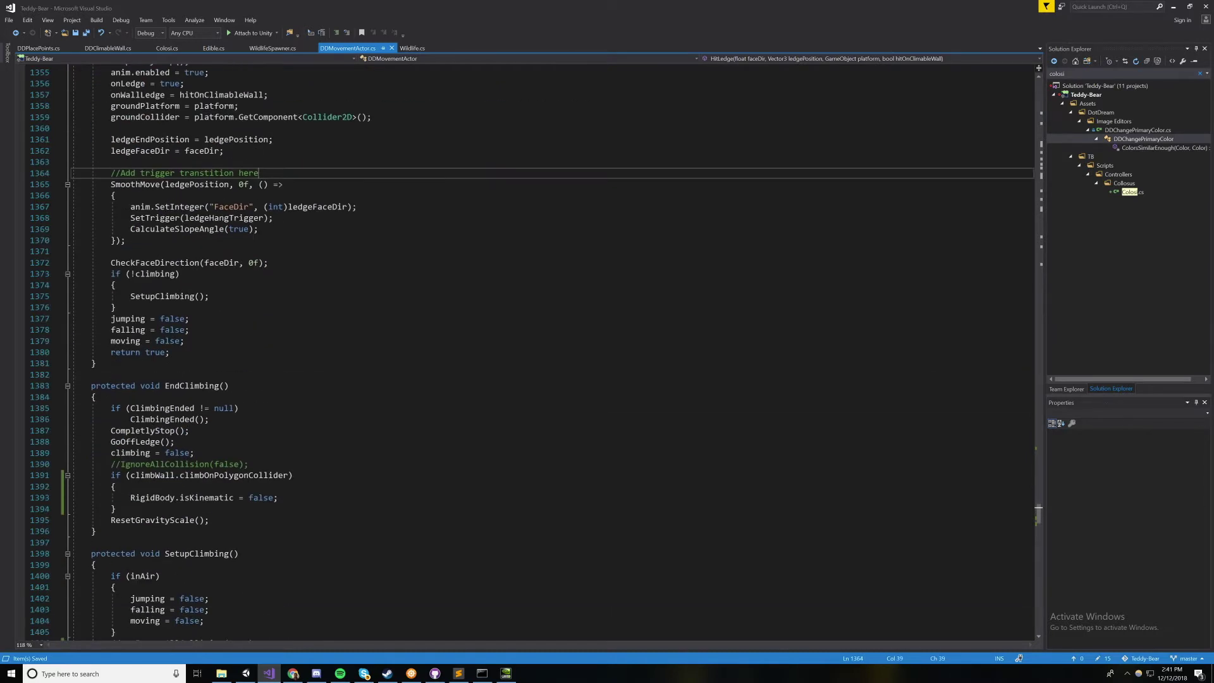
pyautogui.scroll(-5, 549, 354)
pyautogui.scroll(9, 549, 354)
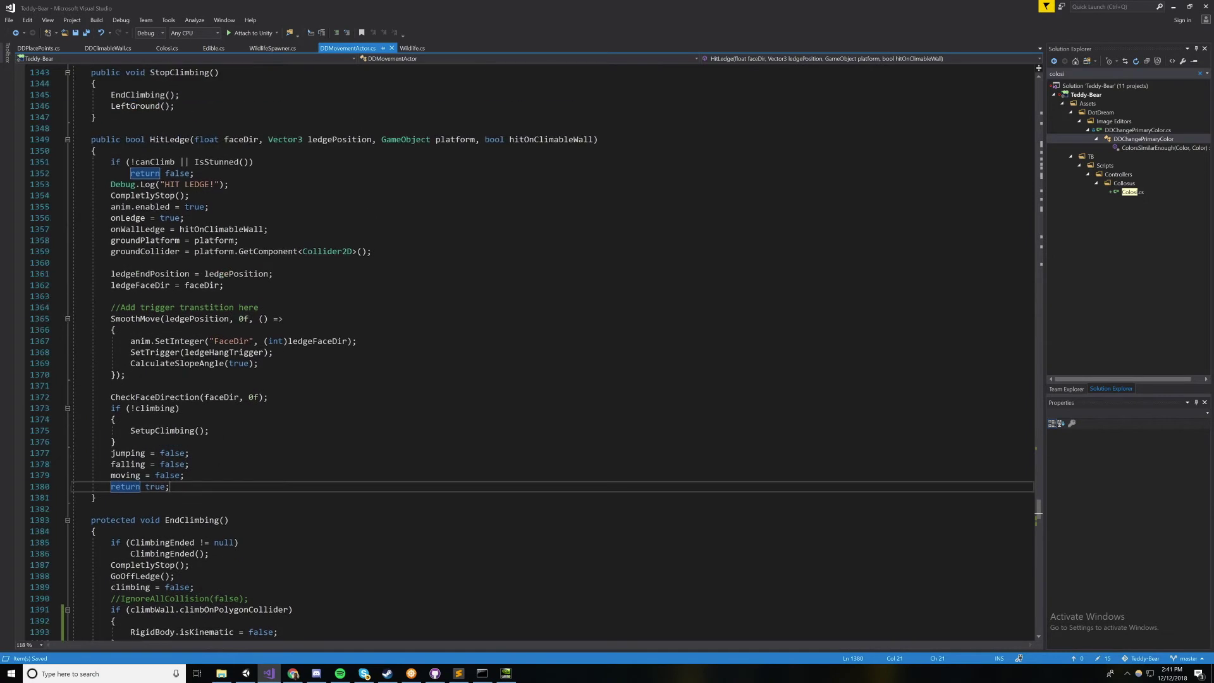
pyautogui.scroll(-4, 549, 354)
pyautogui.scroll(-6, 549, 354)
pyautogui.click(101, 341)
pyautogui.scroll(4, 549, 354)
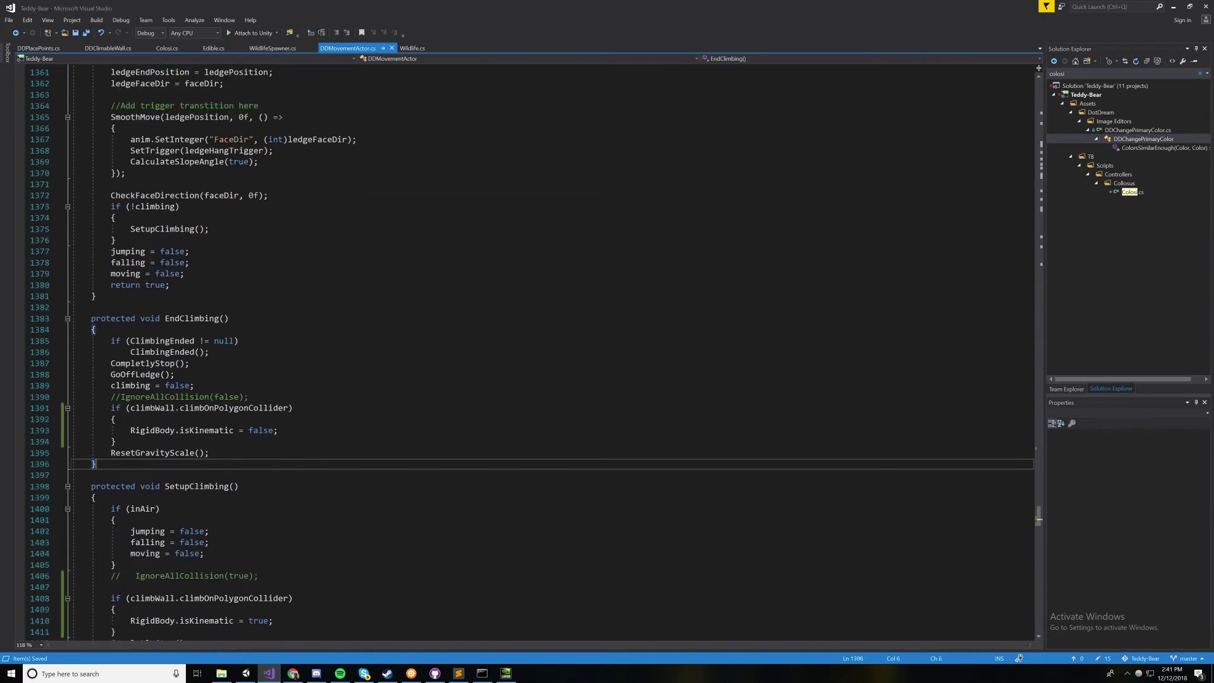
pyautogui.scroll(6, 548, 354)
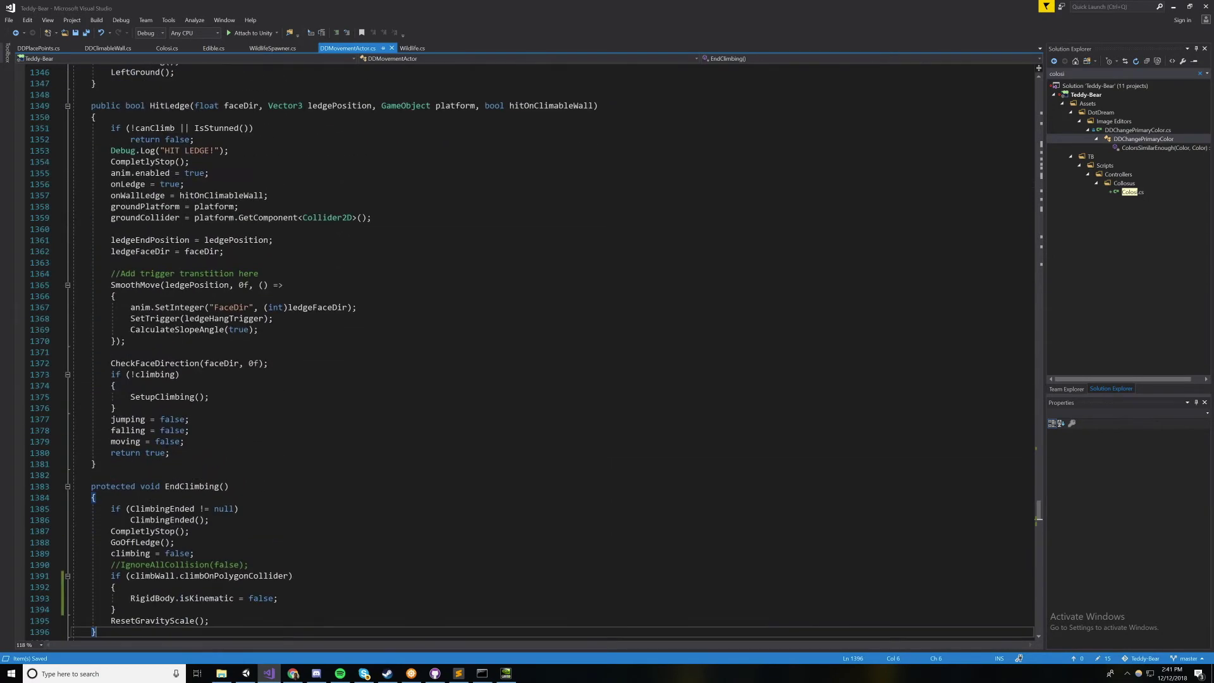
pyautogui.scroll(-7, 549, 354)
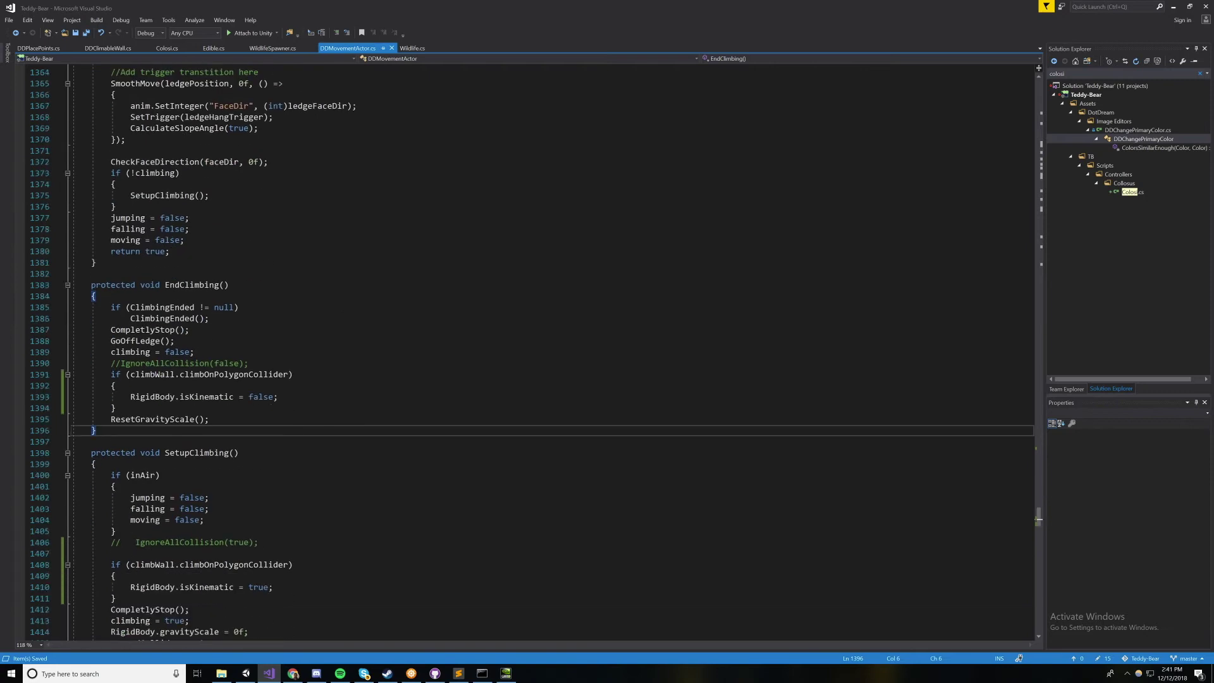
pyautogui.scroll(-5, 548, 354)
pyautogui.scroll(16, 548, 354)
pyautogui.scroll(3, 548, 354)
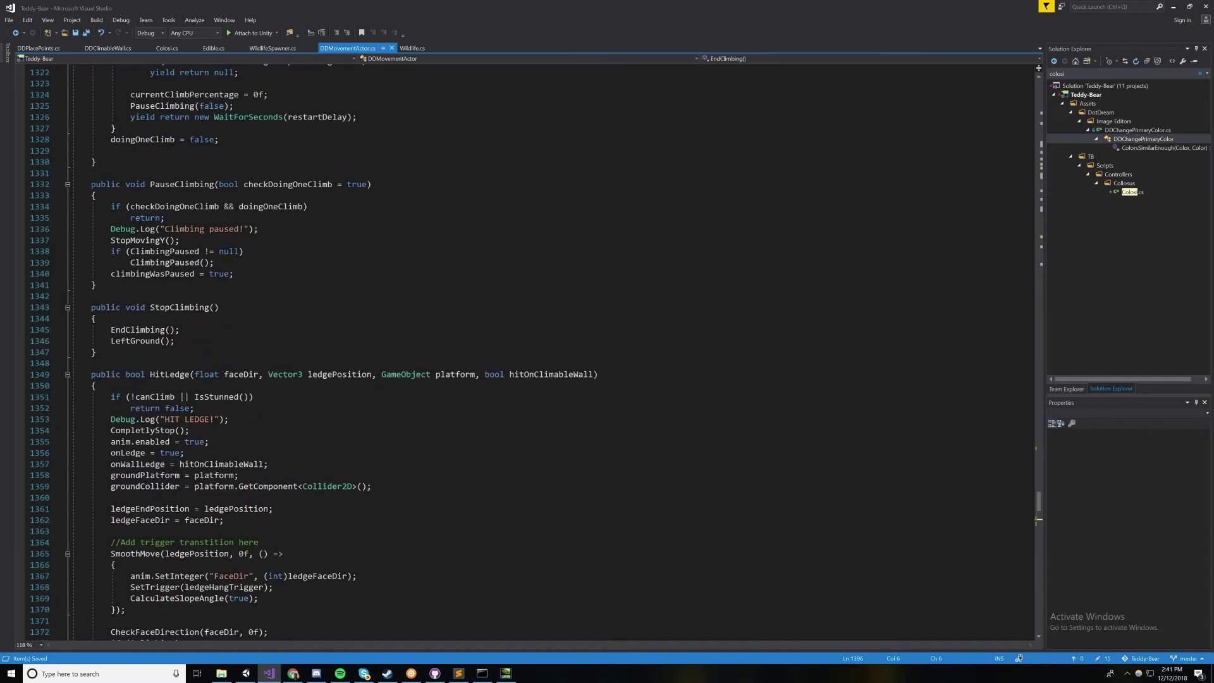
pyautogui.scroll(-17, 548, 354)
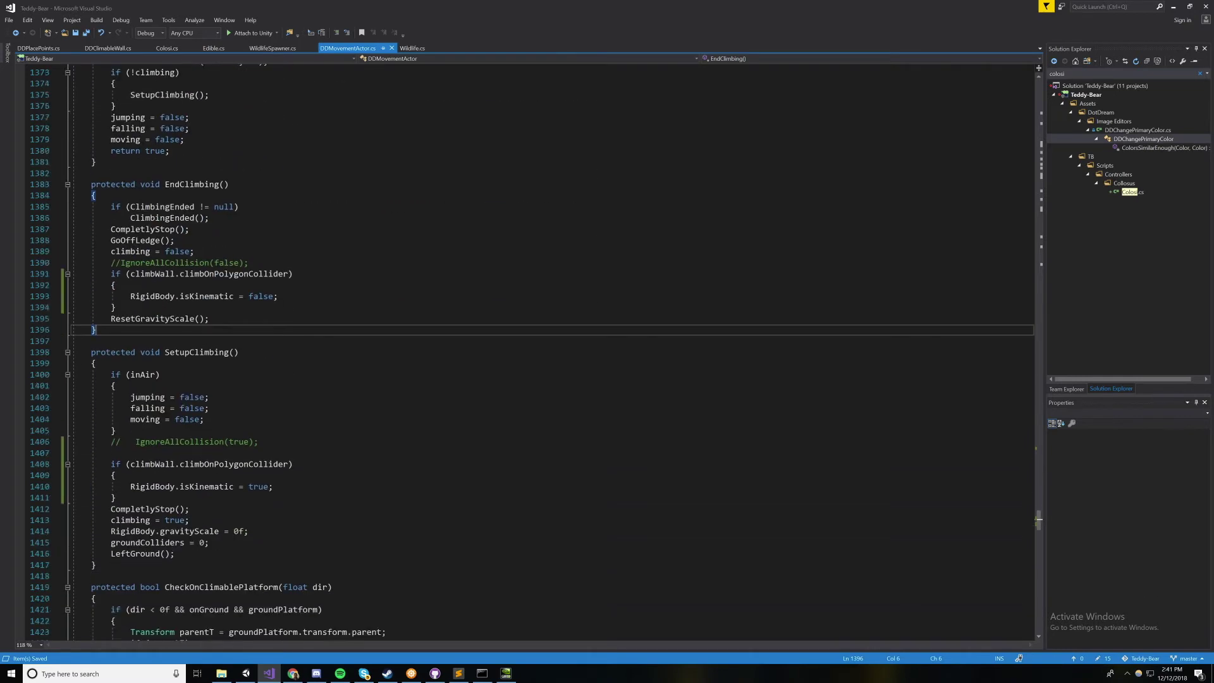
pyautogui.scroll(-6, 549, 354)
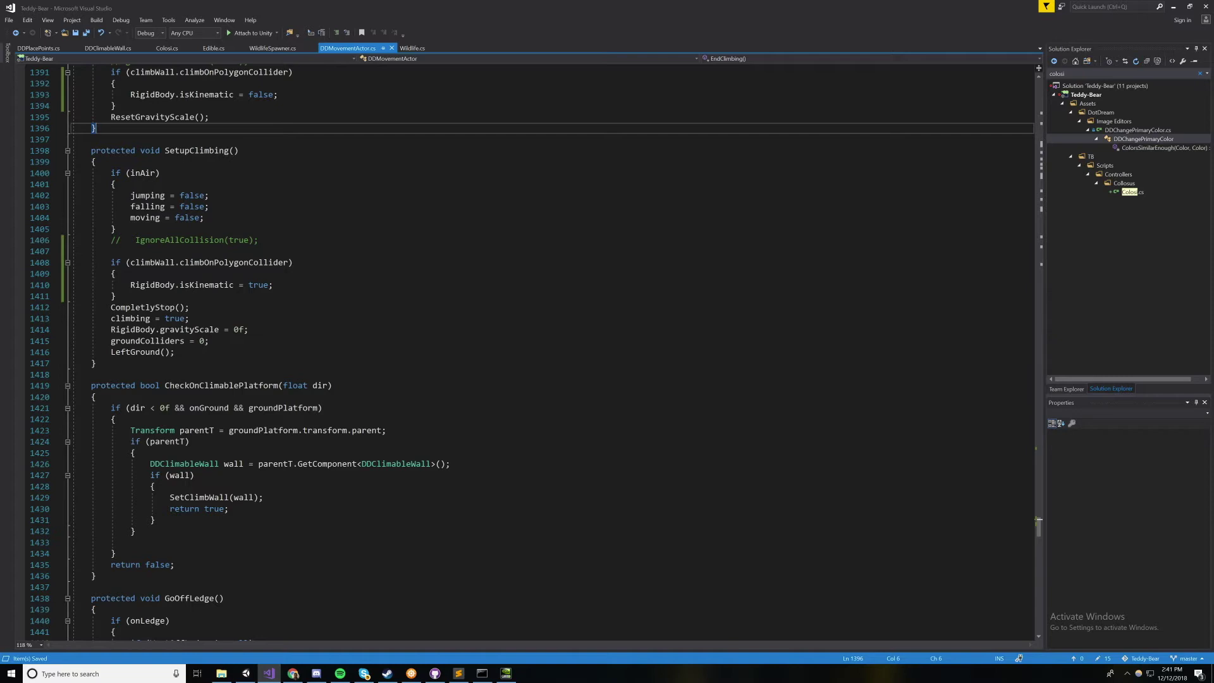
pyautogui.scroll(12, 549, 354)
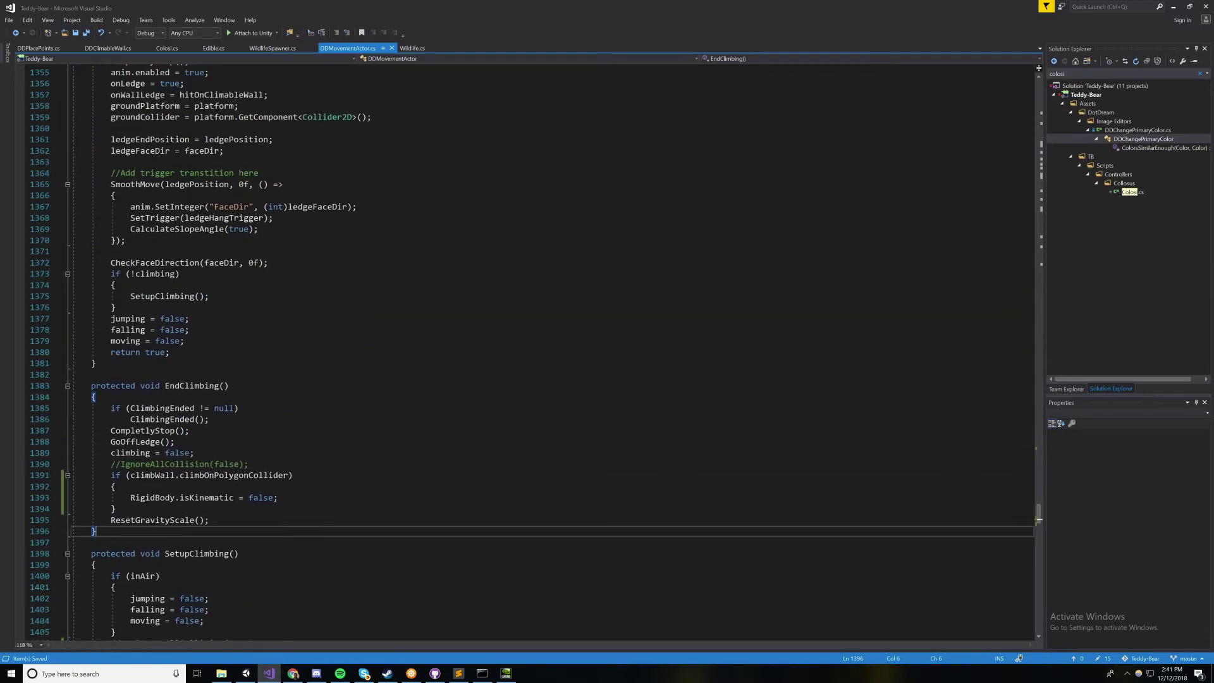
pyautogui.scroll(16, 549, 354)
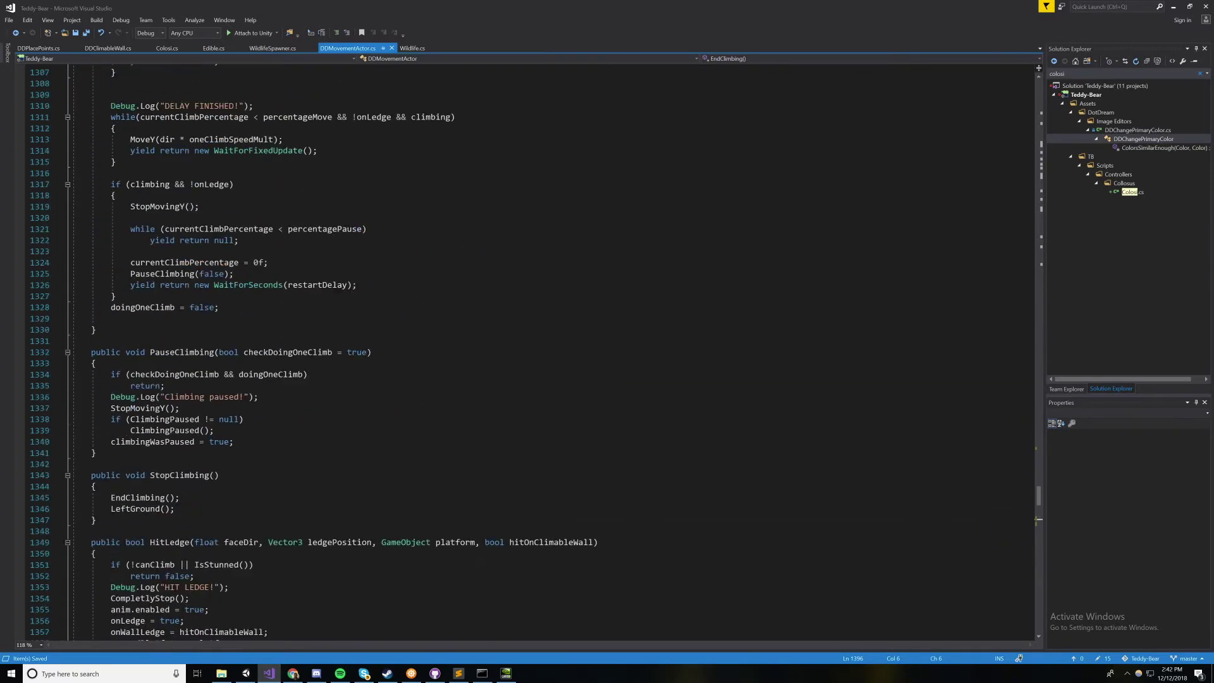
pyautogui.scroll(14, 549, 354)
# Step: Find DoClimb, delete the blank line in its if (!climbing) block, and save
pyautogui.click(96, 453)
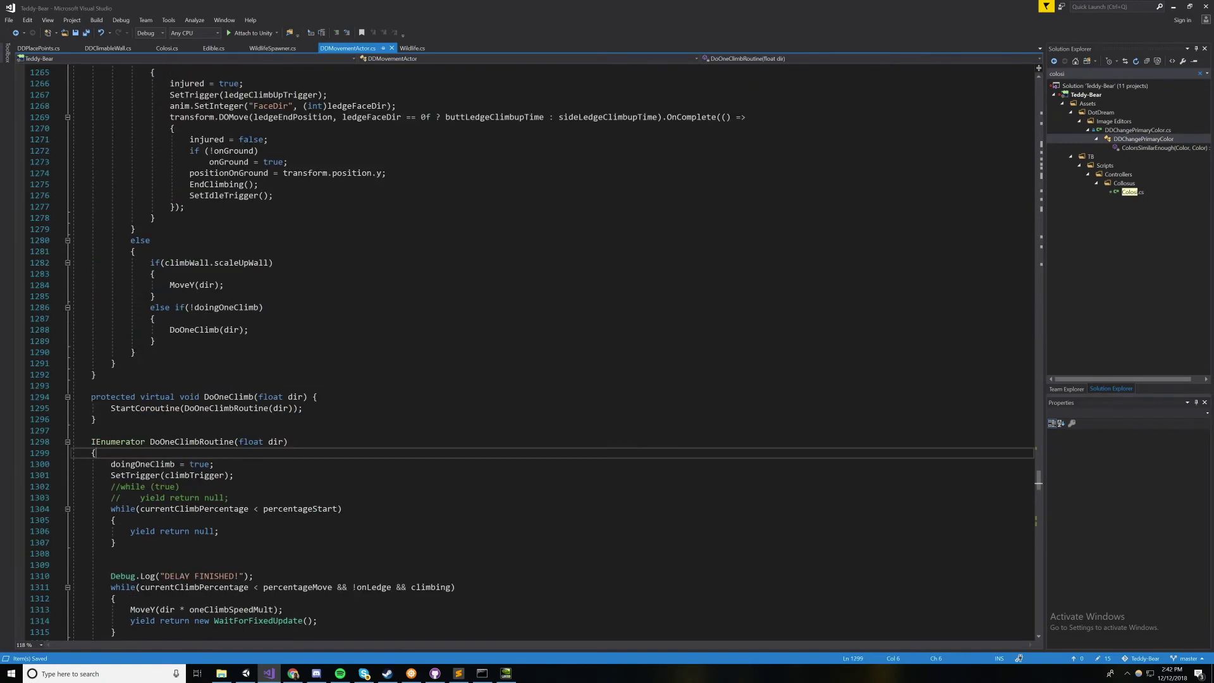
pyautogui.write('DoCl')
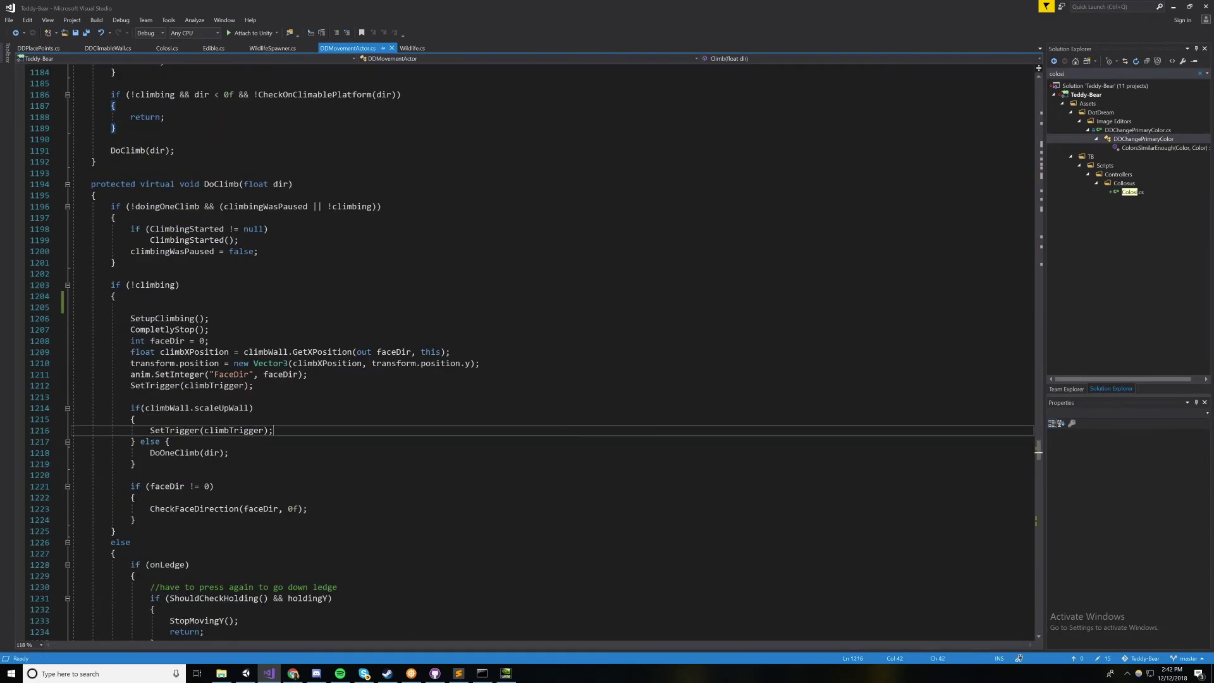
pyautogui.click(125, 307)
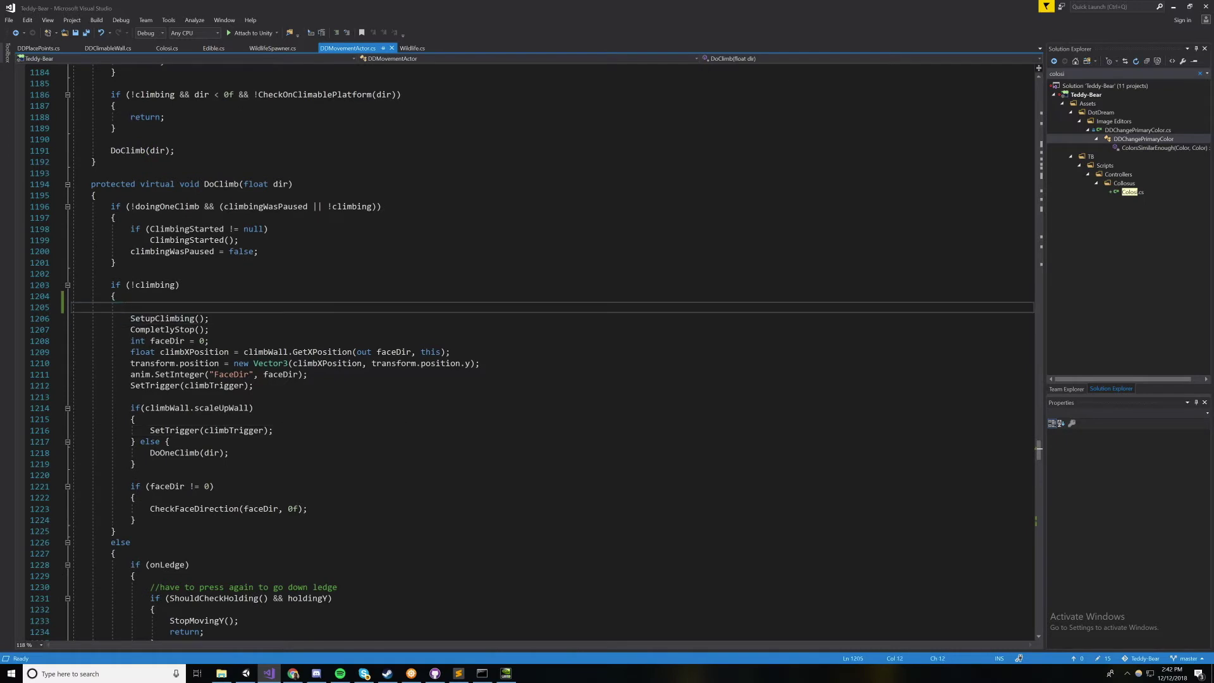
pyautogui.press('Delete')
pyautogui.hotkey('ctrl', 's')
pyautogui.click(111, 273)
# Step: Review DoClimb's onLedge branch, including the StopMovingY call and the ShouldCheckHolding condition
pyautogui.scroll(-6, 506, 354)
pyautogui.click(189, 351)
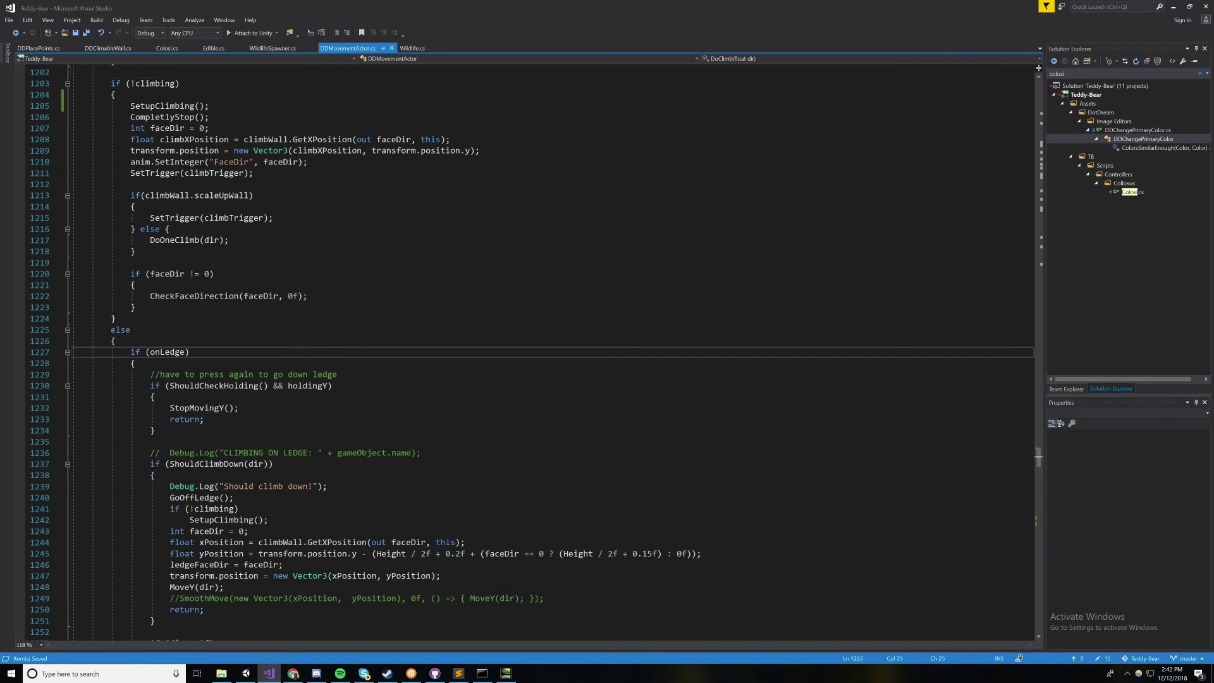
pyautogui.click(190, 407)
pyautogui.click(190, 375)
pyautogui.scroll(-1, 537, 351)
pyautogui.click(150, 408)
pyautogui.scroll(-2, 550, 354)
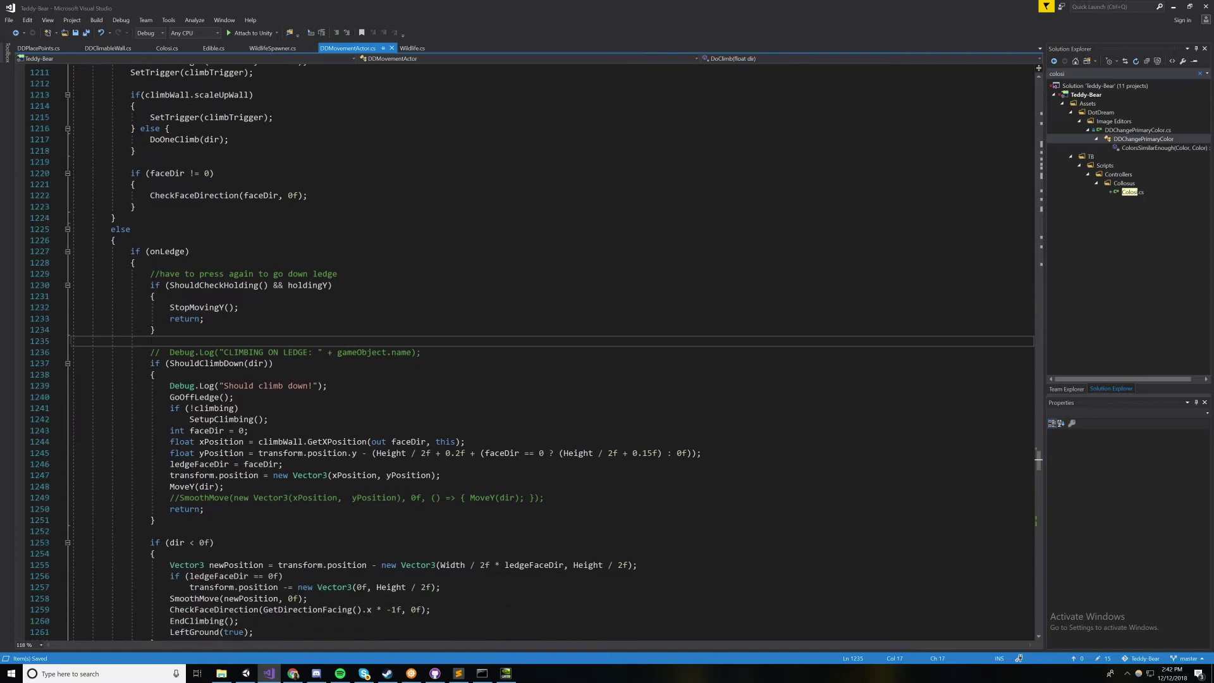
pyautogui.scroll(2, 550, 354)
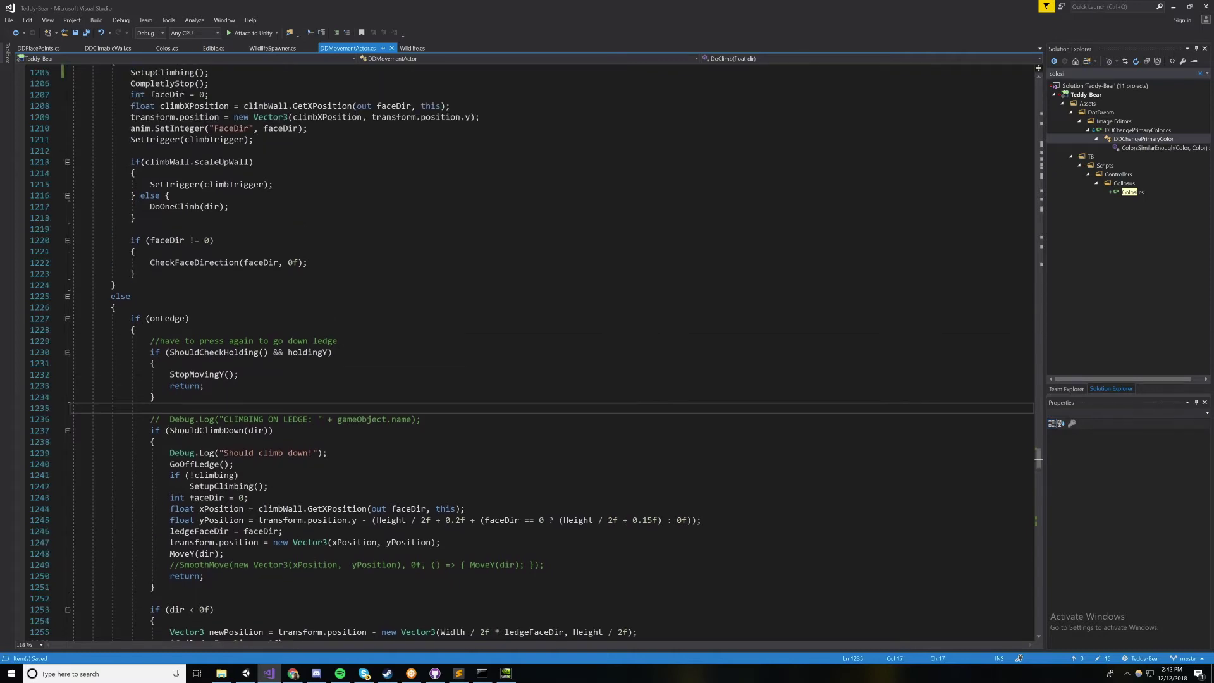
pyautogui.scroll(-5, 551, 354)
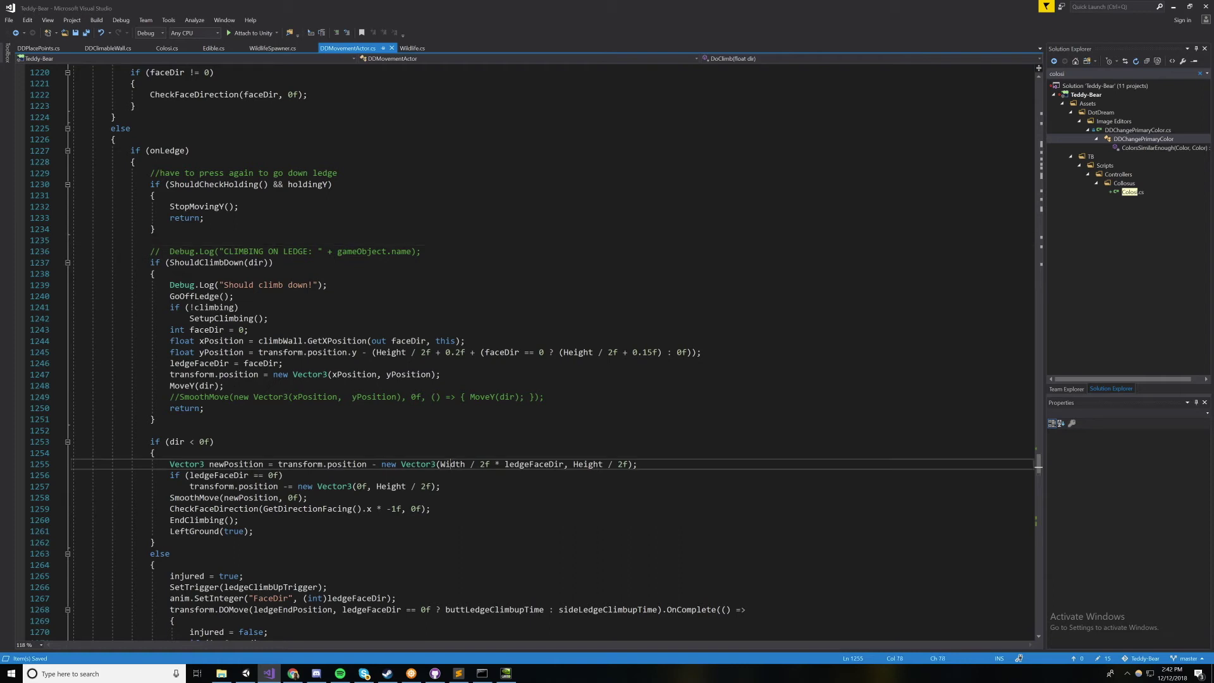
pyautogui.scroll(-5, 550, 354)
pyautogui.click(189, 408)
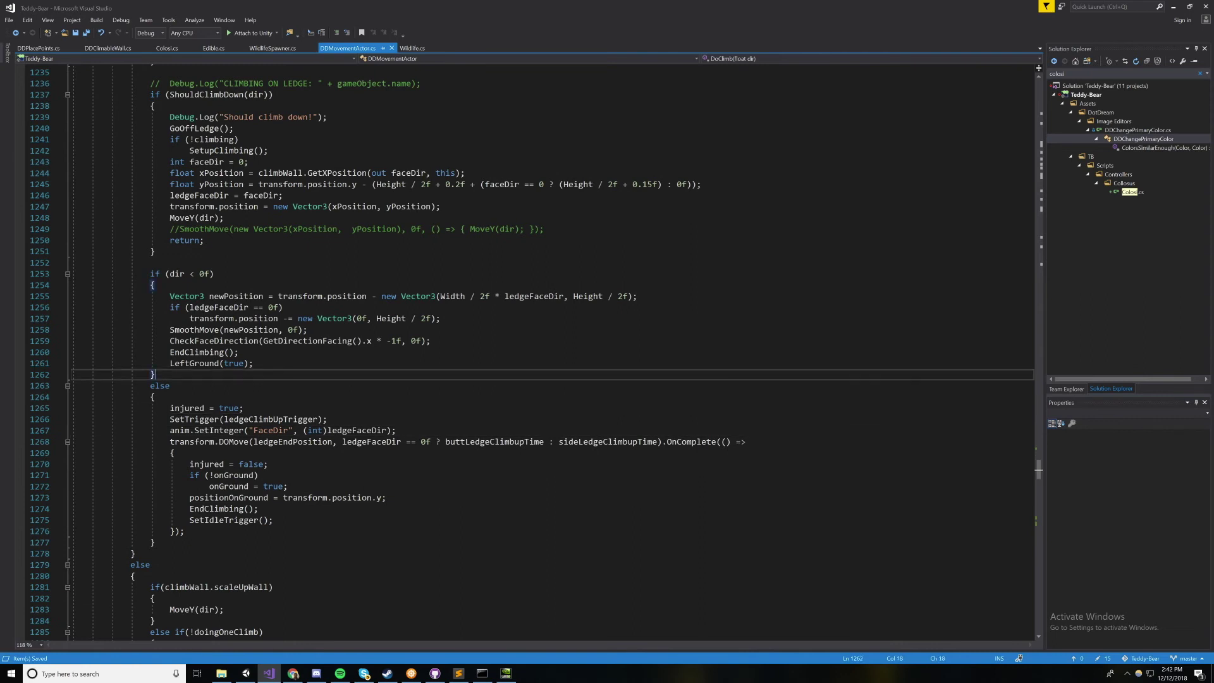
pyautogui.click(214, 274)
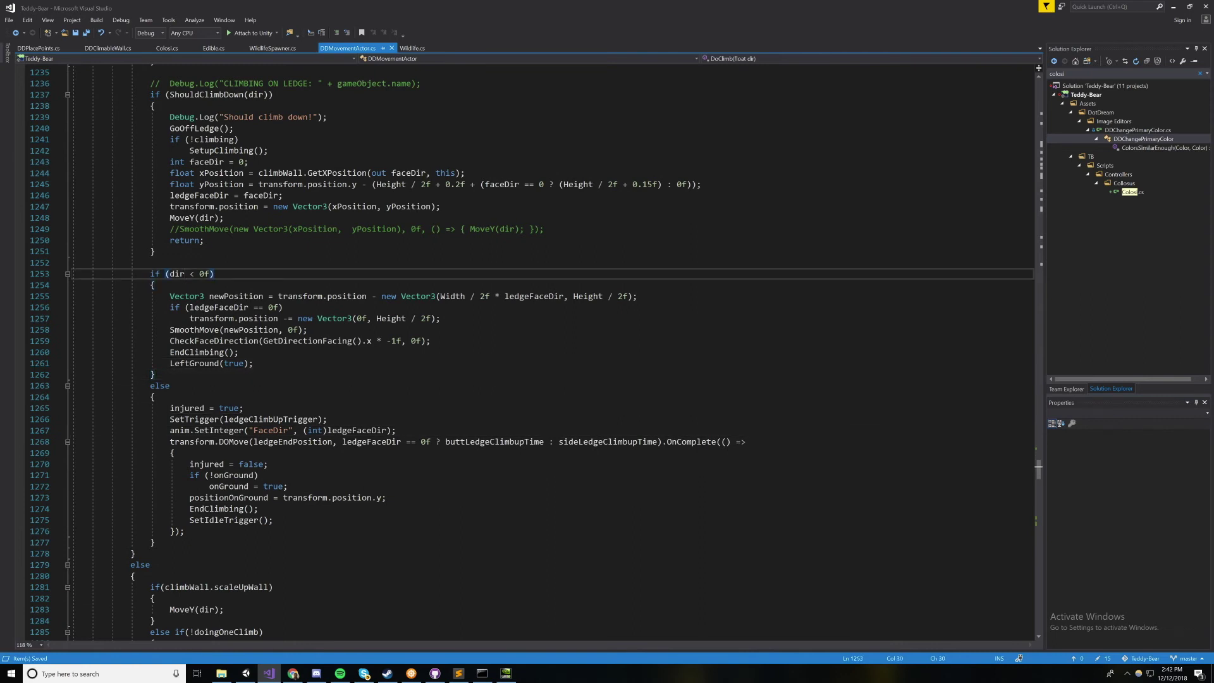
pyautogui.scroll(4, 537, 355)
pyautogui.click(219, 453)
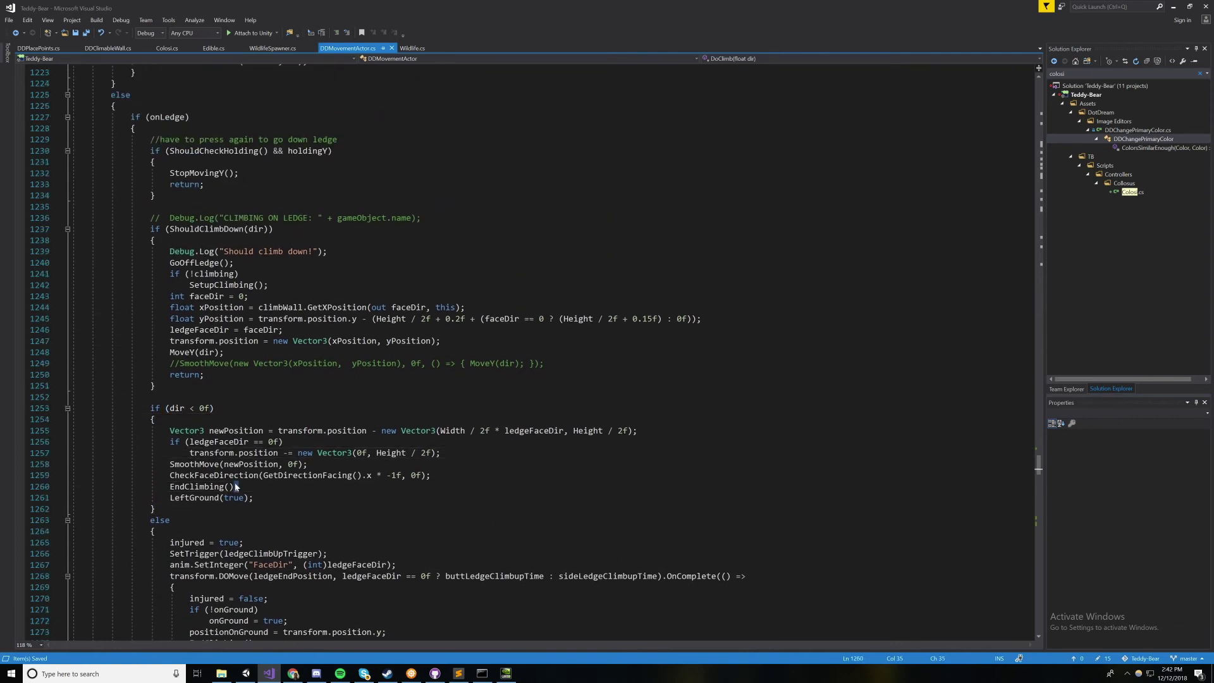
pyautogui.click(224, 486)
pyautogui.scroll(-4, 550, 354)
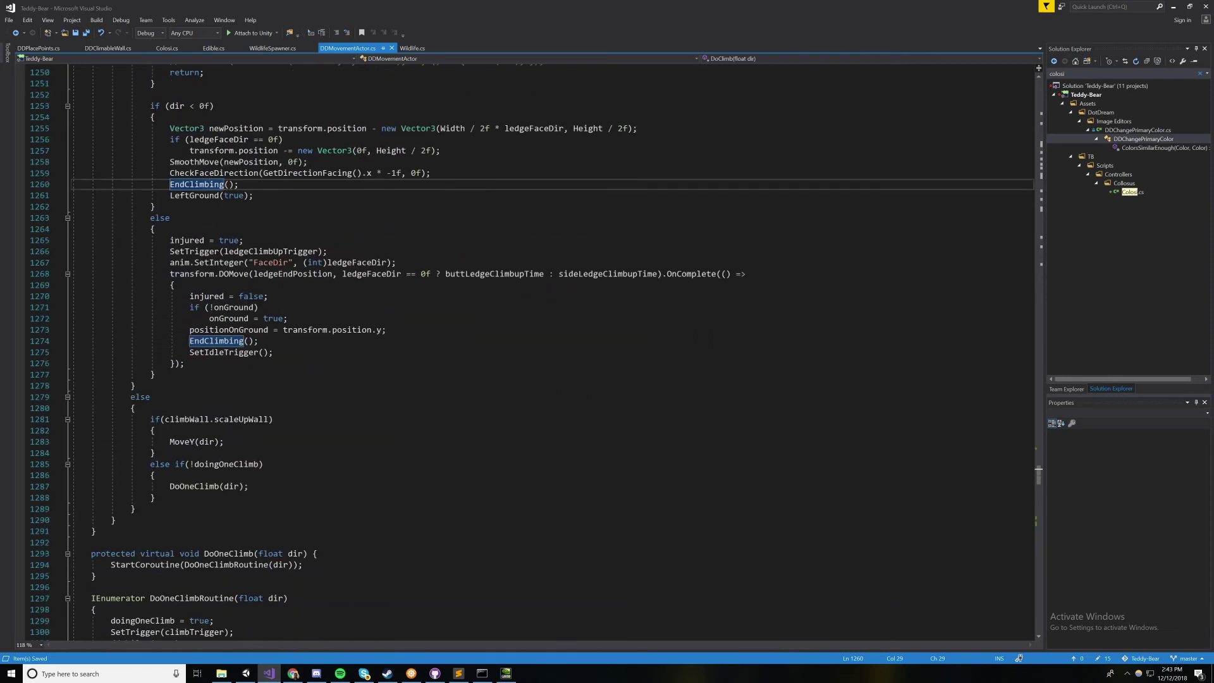
pyautogui.scroll(5, 537, 354)
pyautogui.scroll(5, 538, 354)
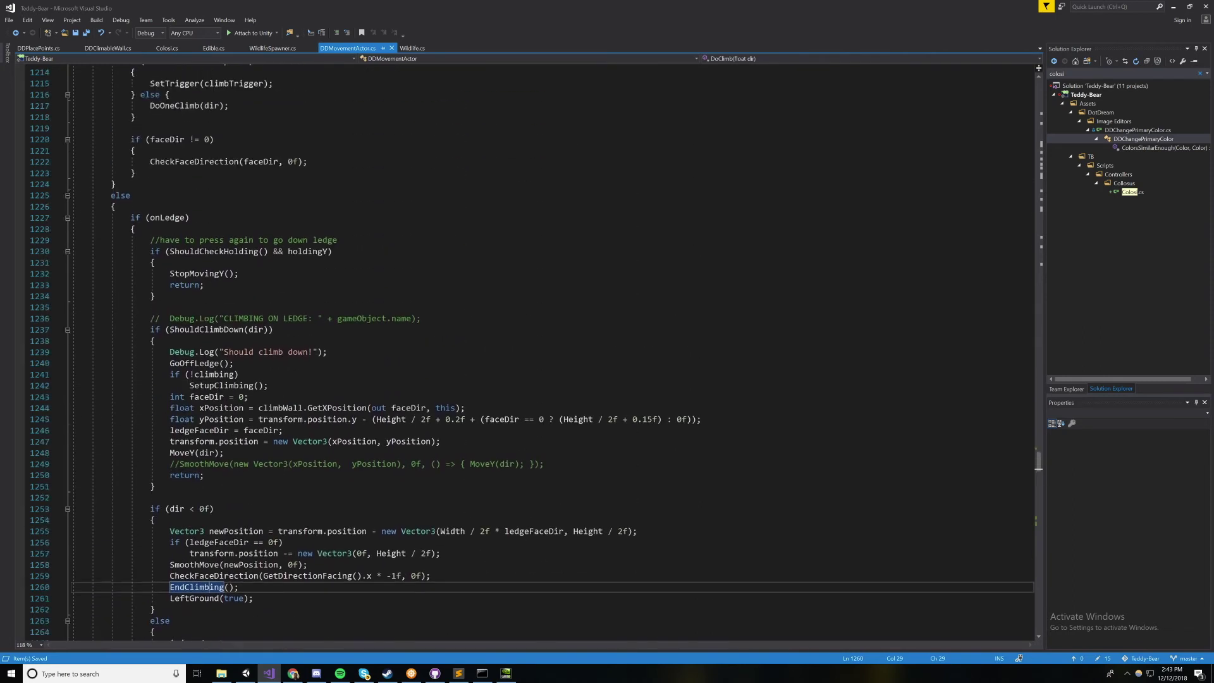
pyautogui.scroll(-7, 537, 354)
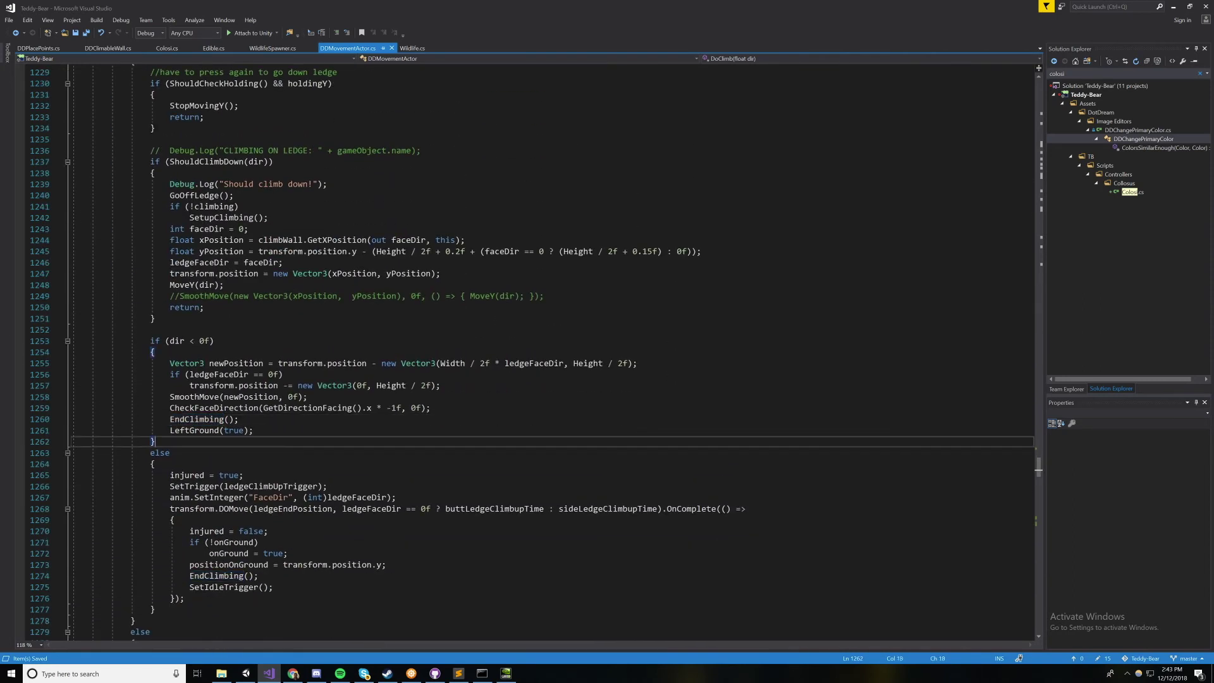
pyautogui.rightClick(211, 420)
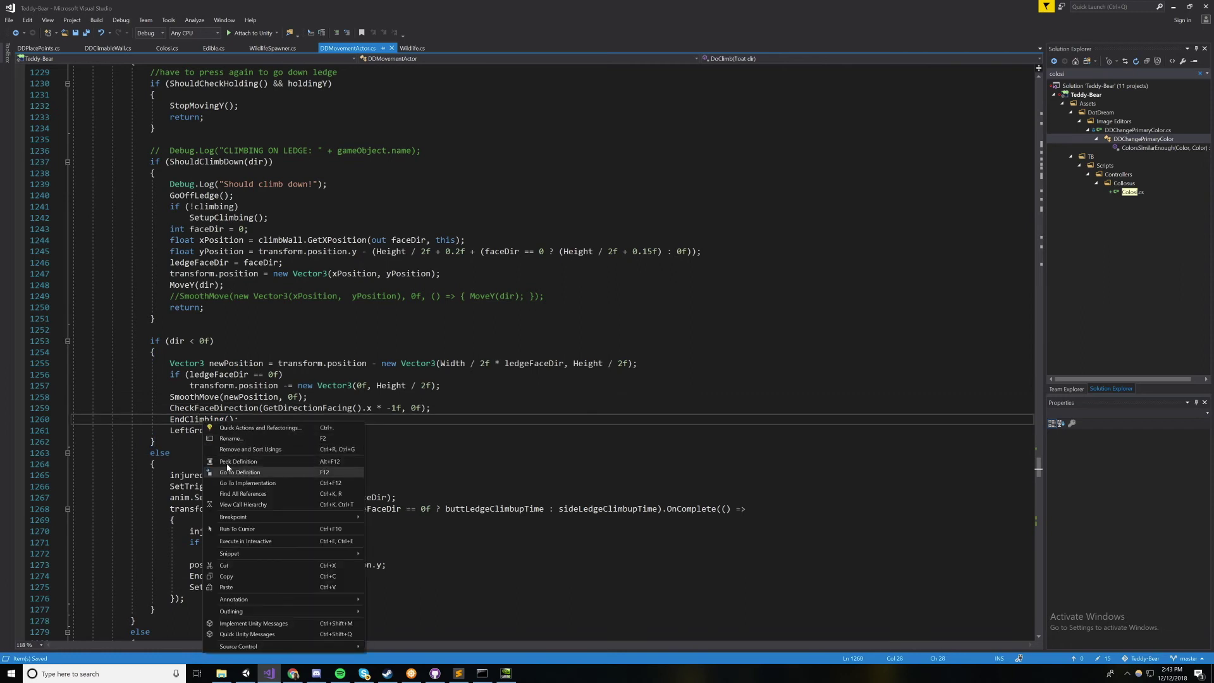
pyautogui.press('Escape')
pyautogui.scroll(2, 256, 480)
pyautogui.press('Up')
pyautogui.press('Up')
pyautogui.press('Up')
pyautogui.press('Up')
pyautogui.press('Up')
pyautogui.press('Up')
pyautogui.press('Up')
pyautogui.press('Up')
pyautogui.press('Up')
pyautogui.press('Up')
pyautogui.press('Up')
pyautogui.press('Up')
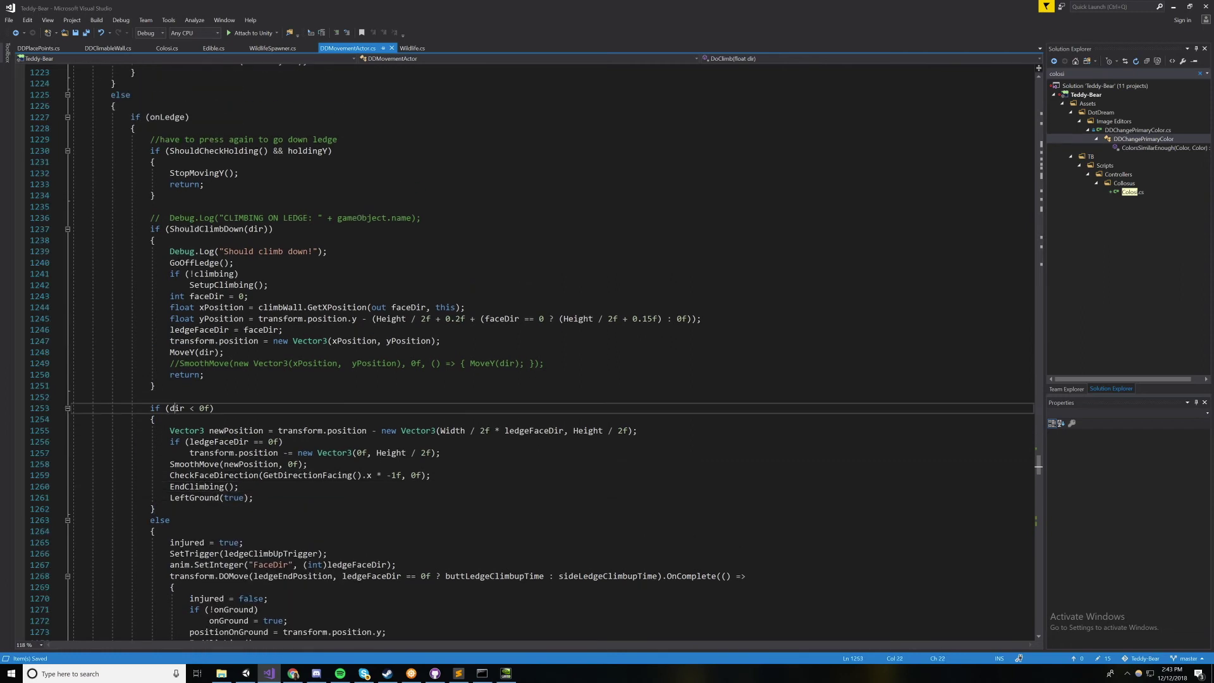
pyautogui.scroll(5, 540, 353)
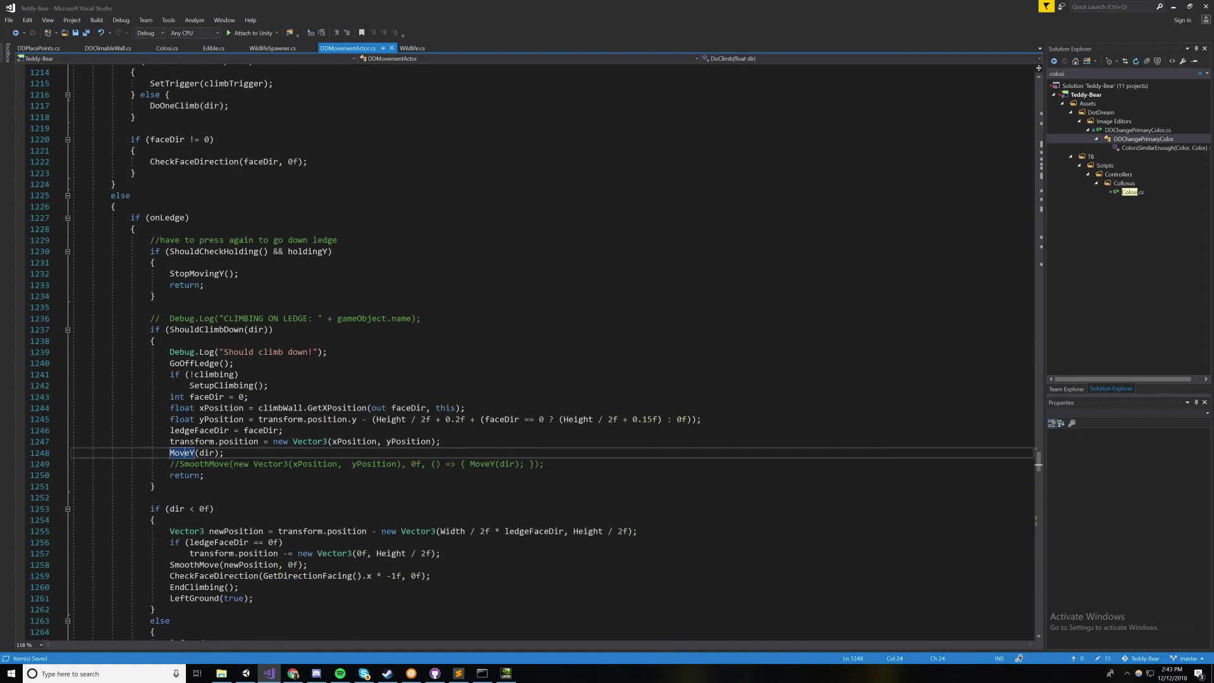
pyautogui.press('Up')
pyautogui.press('Up')
pyautogui.press('Up')
pyautogui.press('Up')
pyautogui.press('Up')
pyautogui.press('Up')
pyautogui.press('Up')
pyautogui.press('Up')
pyautogui.press('Up')
pyautogui.press('Up')
pyautogui.press('Up')
pyautogui.press('Up')
pyautogui.press('Up')
pyautogui.press('Up')
pyautogui.press('Up')
pyautogui.press('Up')
pyautogui.press('Up')
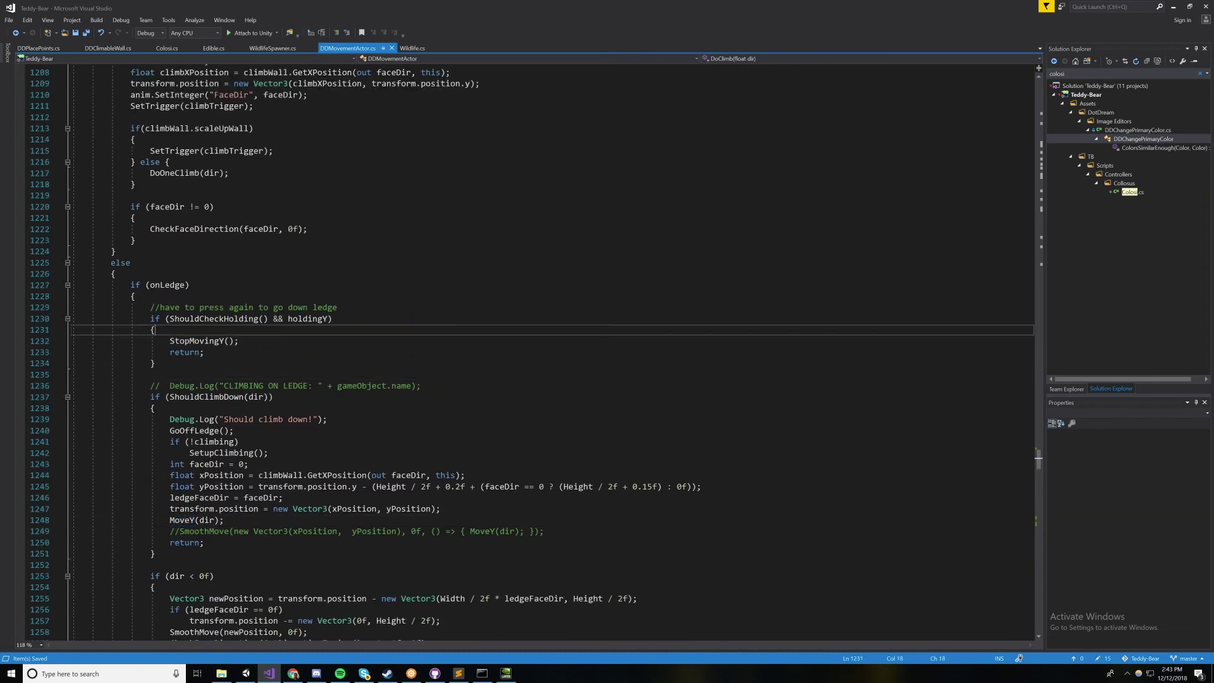
pyautogui.press('Down')
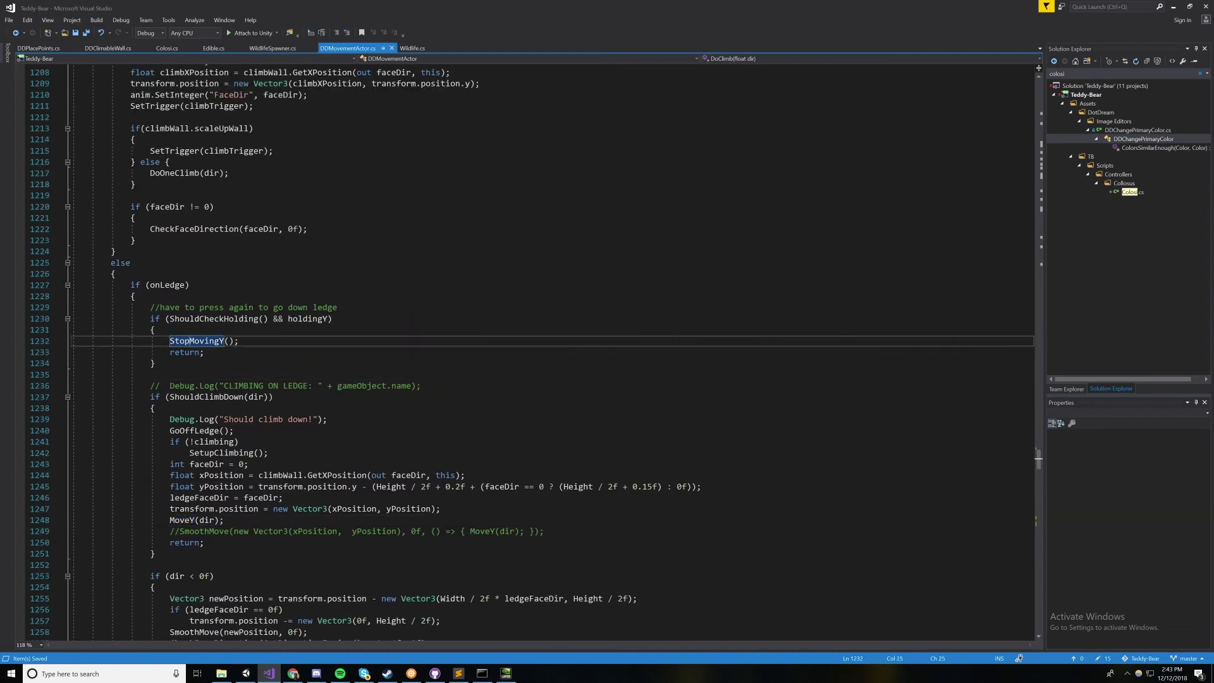